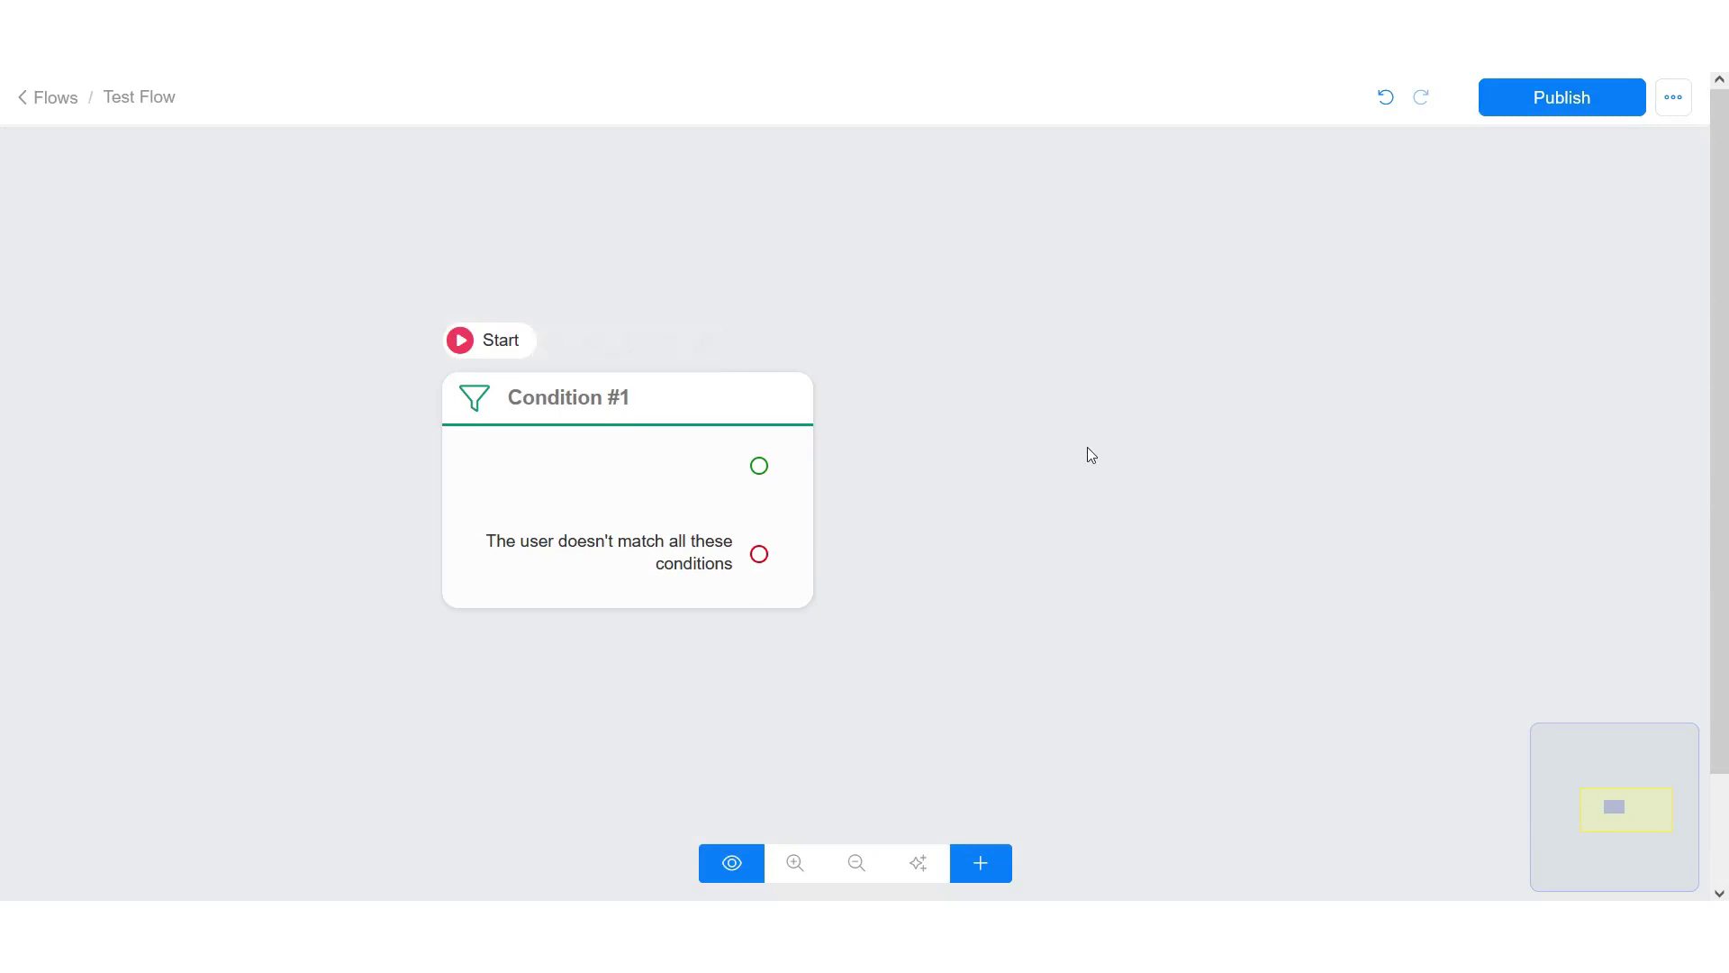
- Dismiss the add-step list and open the Condition #1 settings panel
left_click(981, 865)
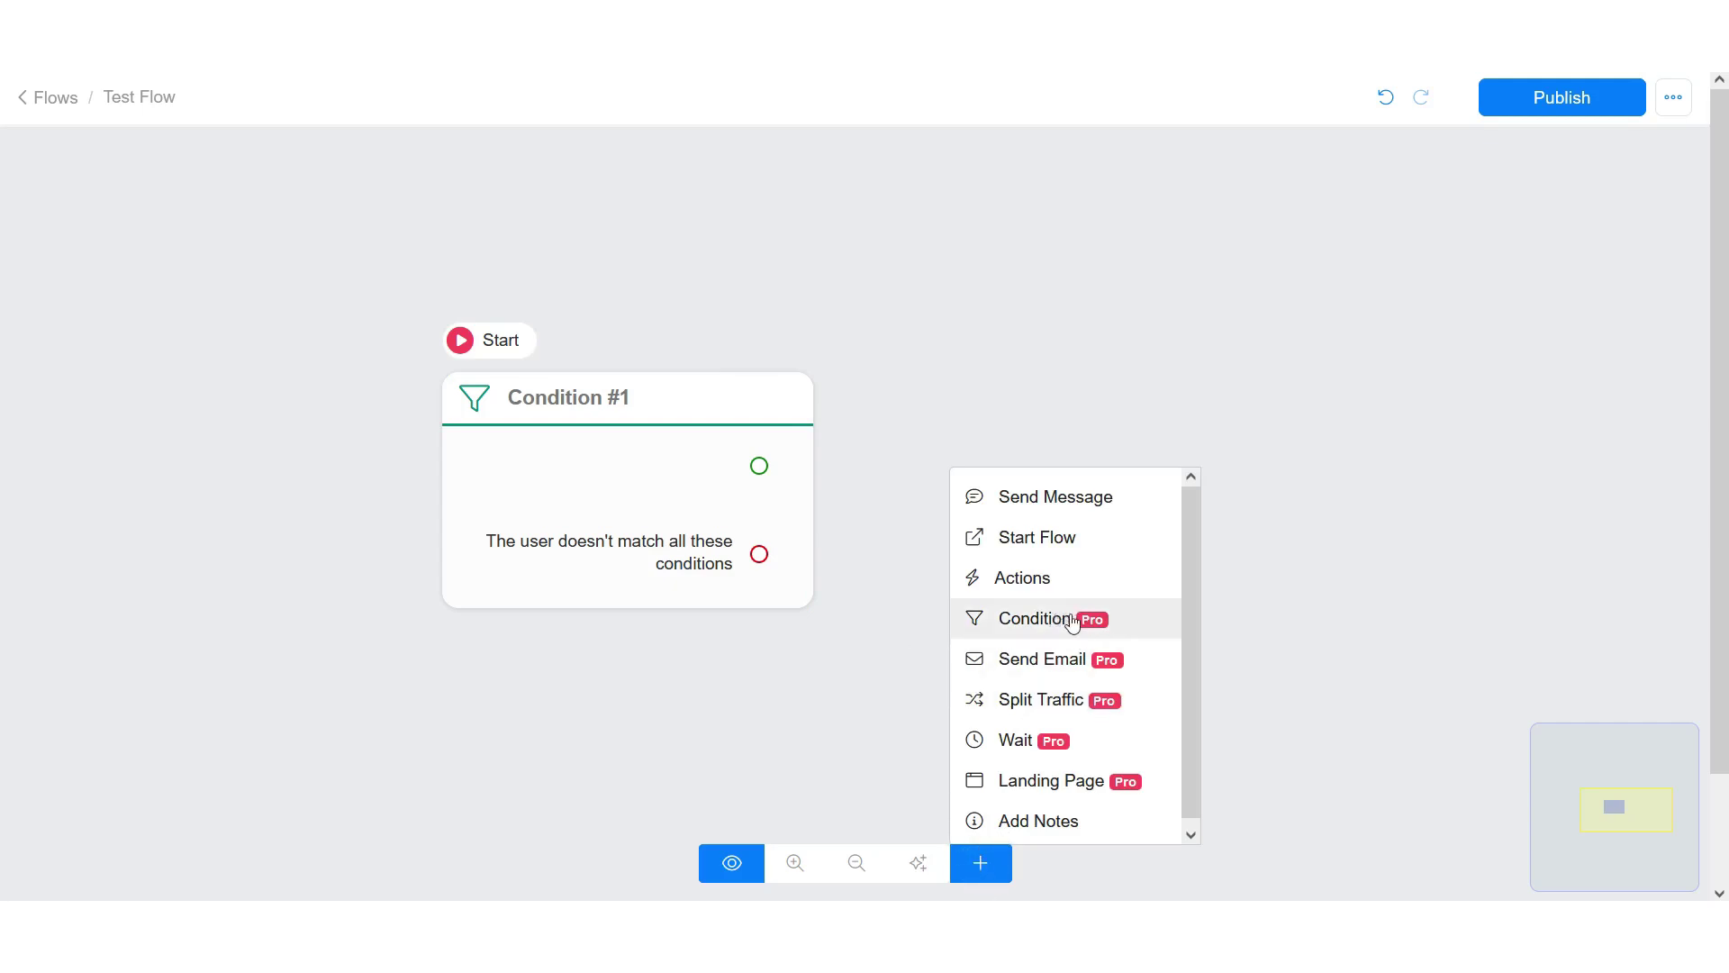
left_click(812, 677)
left_click(610, 431)
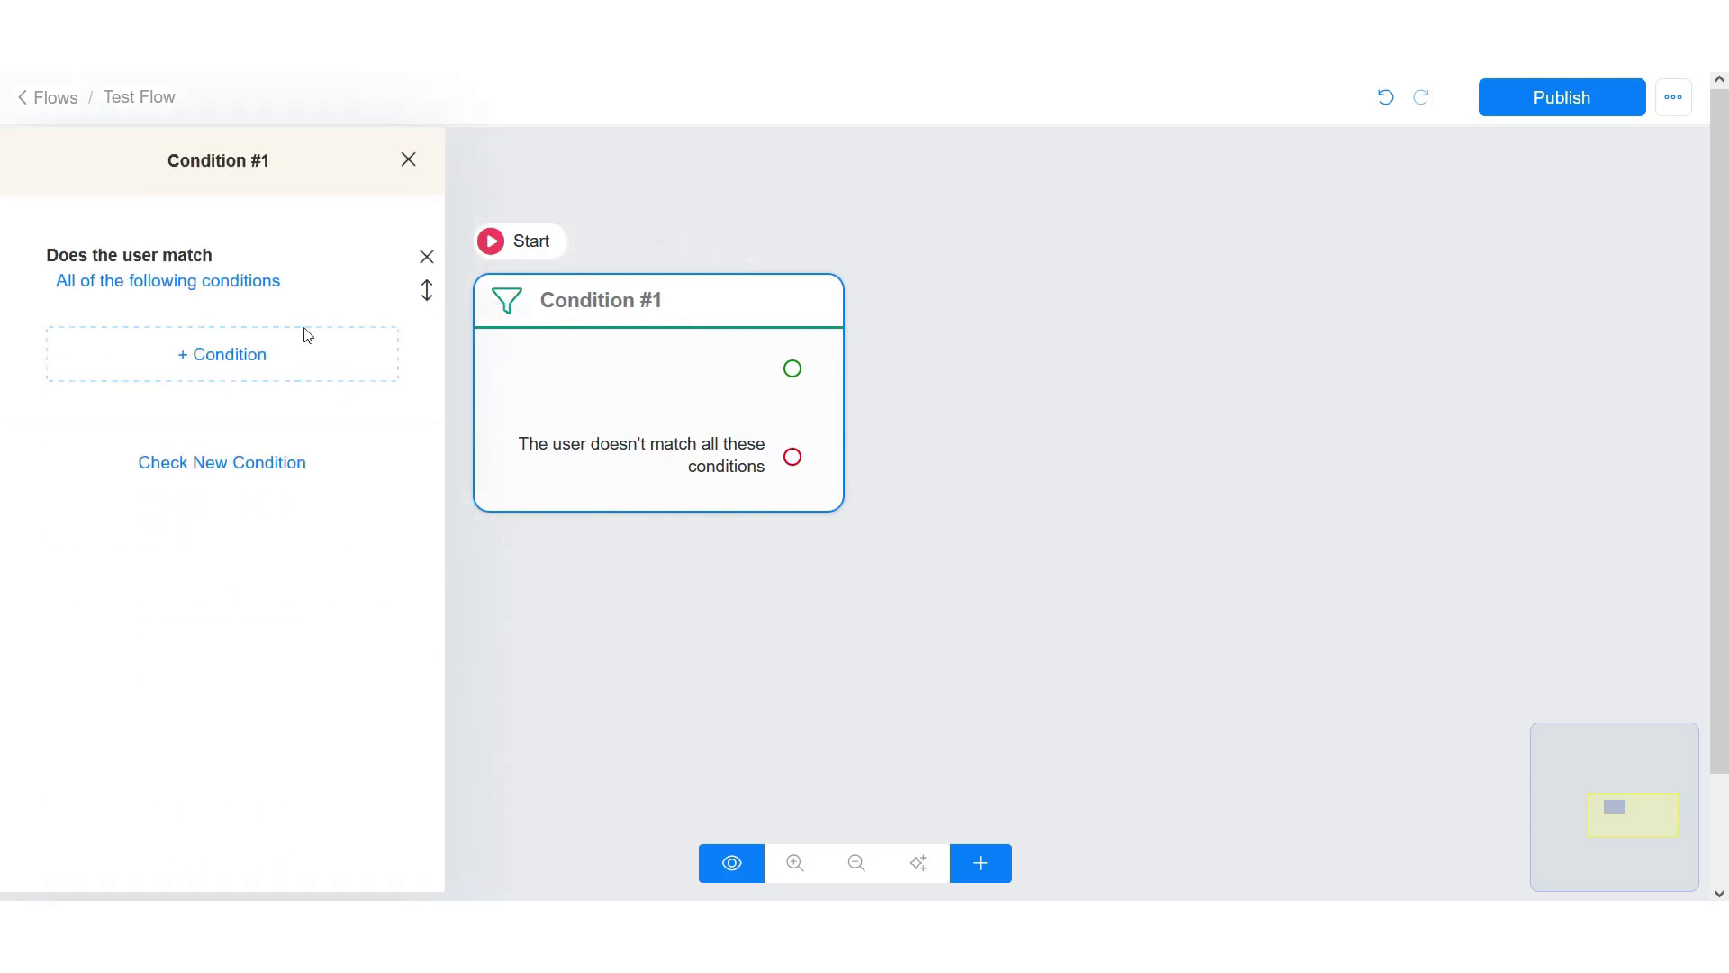
- Add a Gender Is Male rule to Condition #1 and save it
left_click(281, 360)
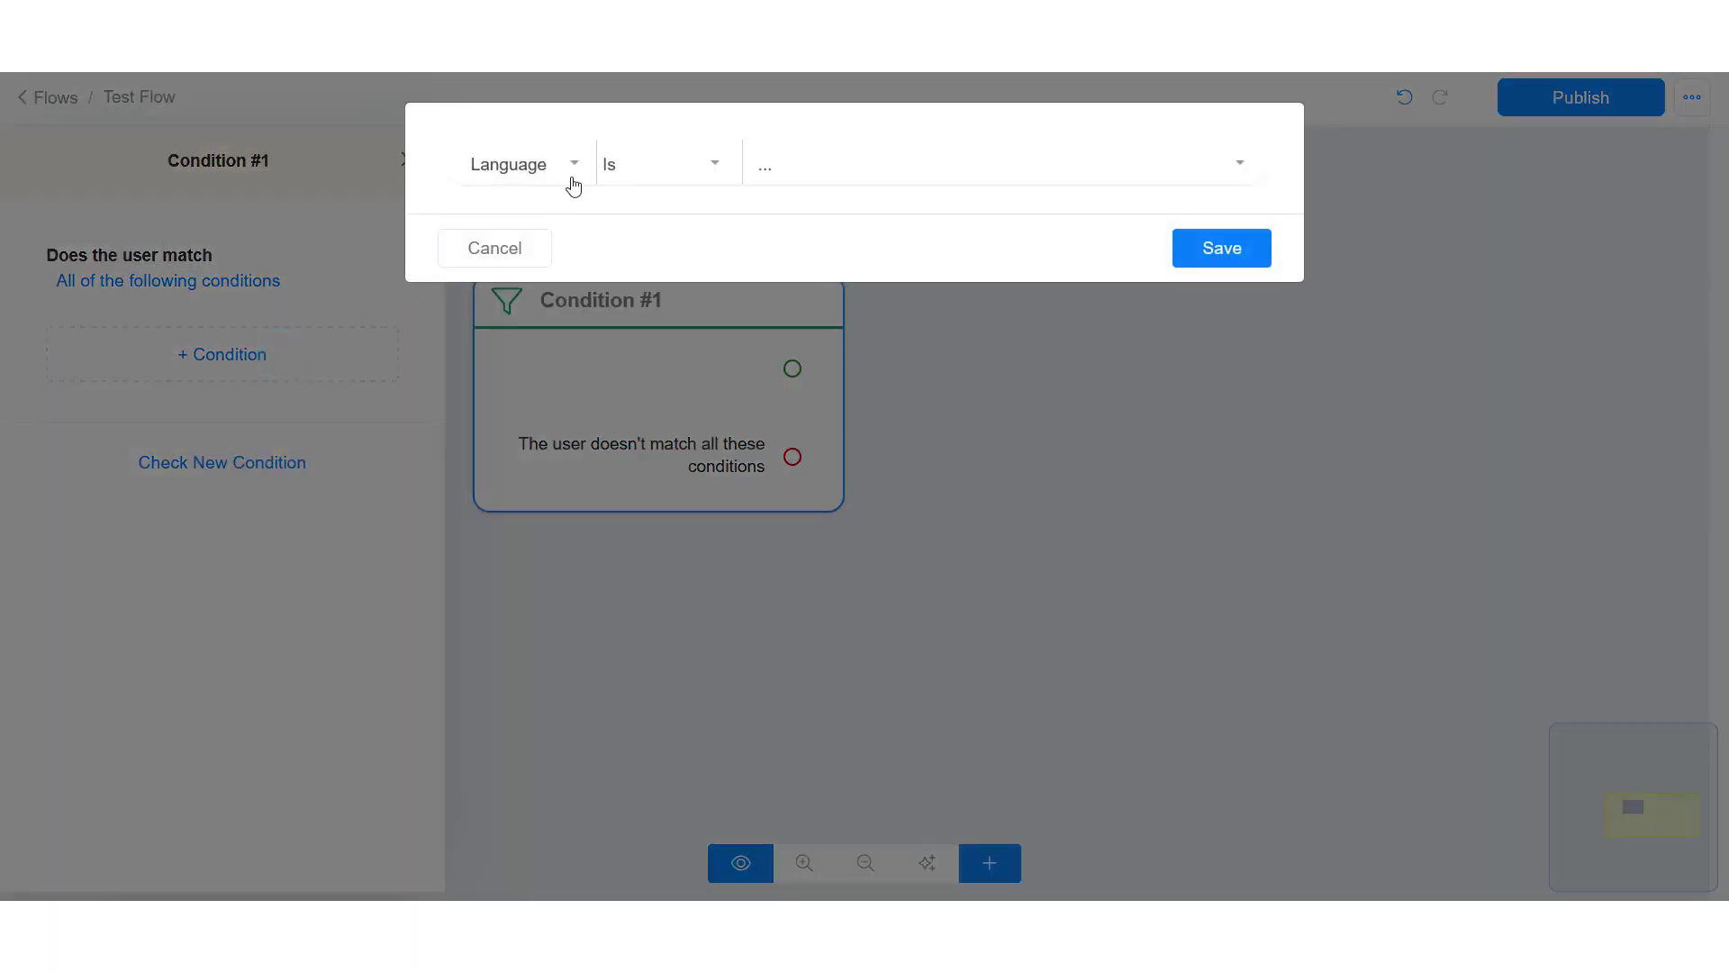
left_click(575, 171)
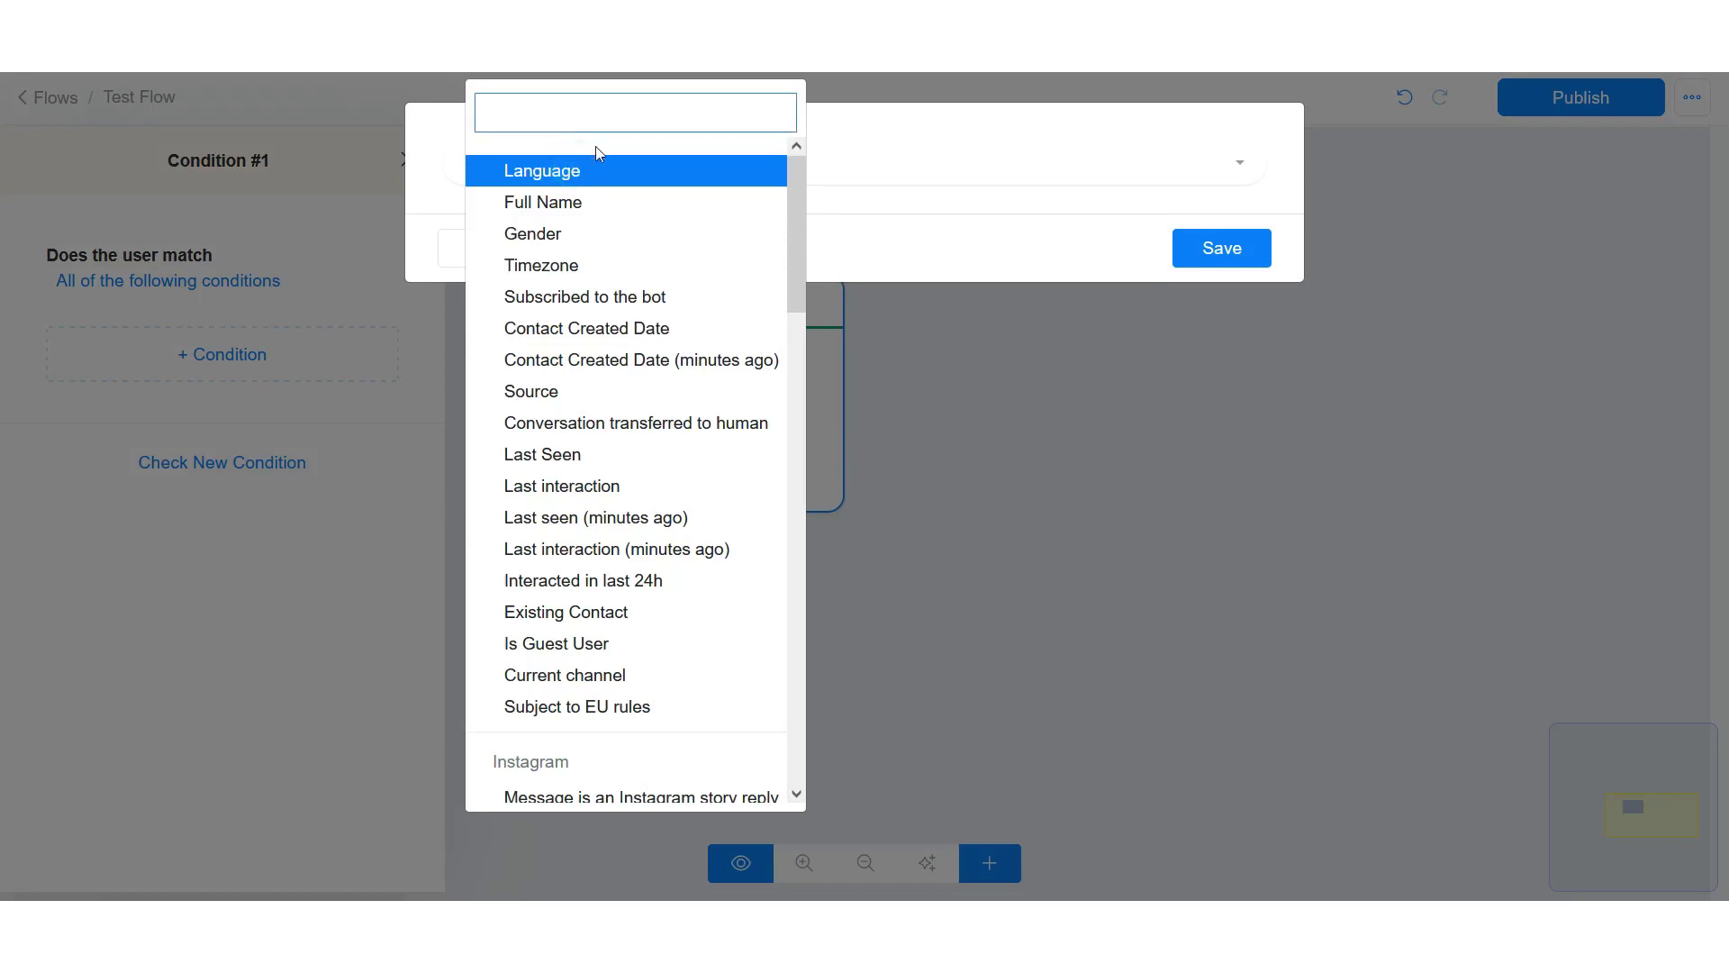
mouse_move(796, 227)
left_mouse_down()
mouse_move(789, 677)
mouse_move(784, 196)
left_mouse_up()
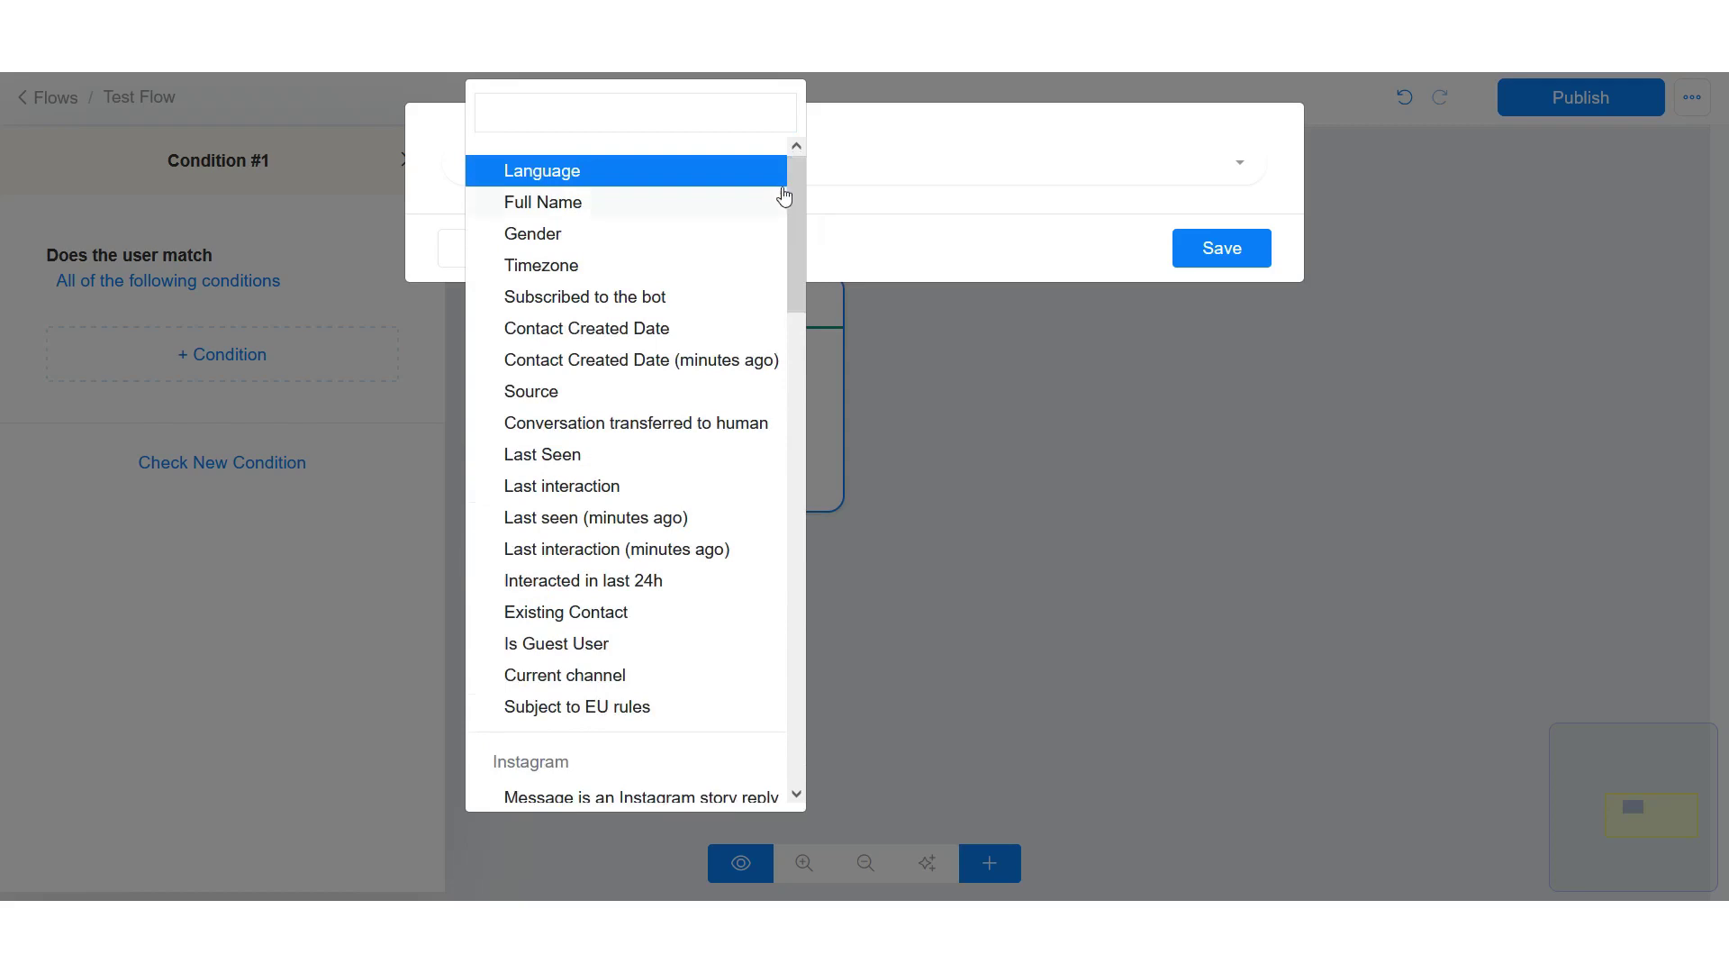
left_click(857, 240)
left_click(550, 171)
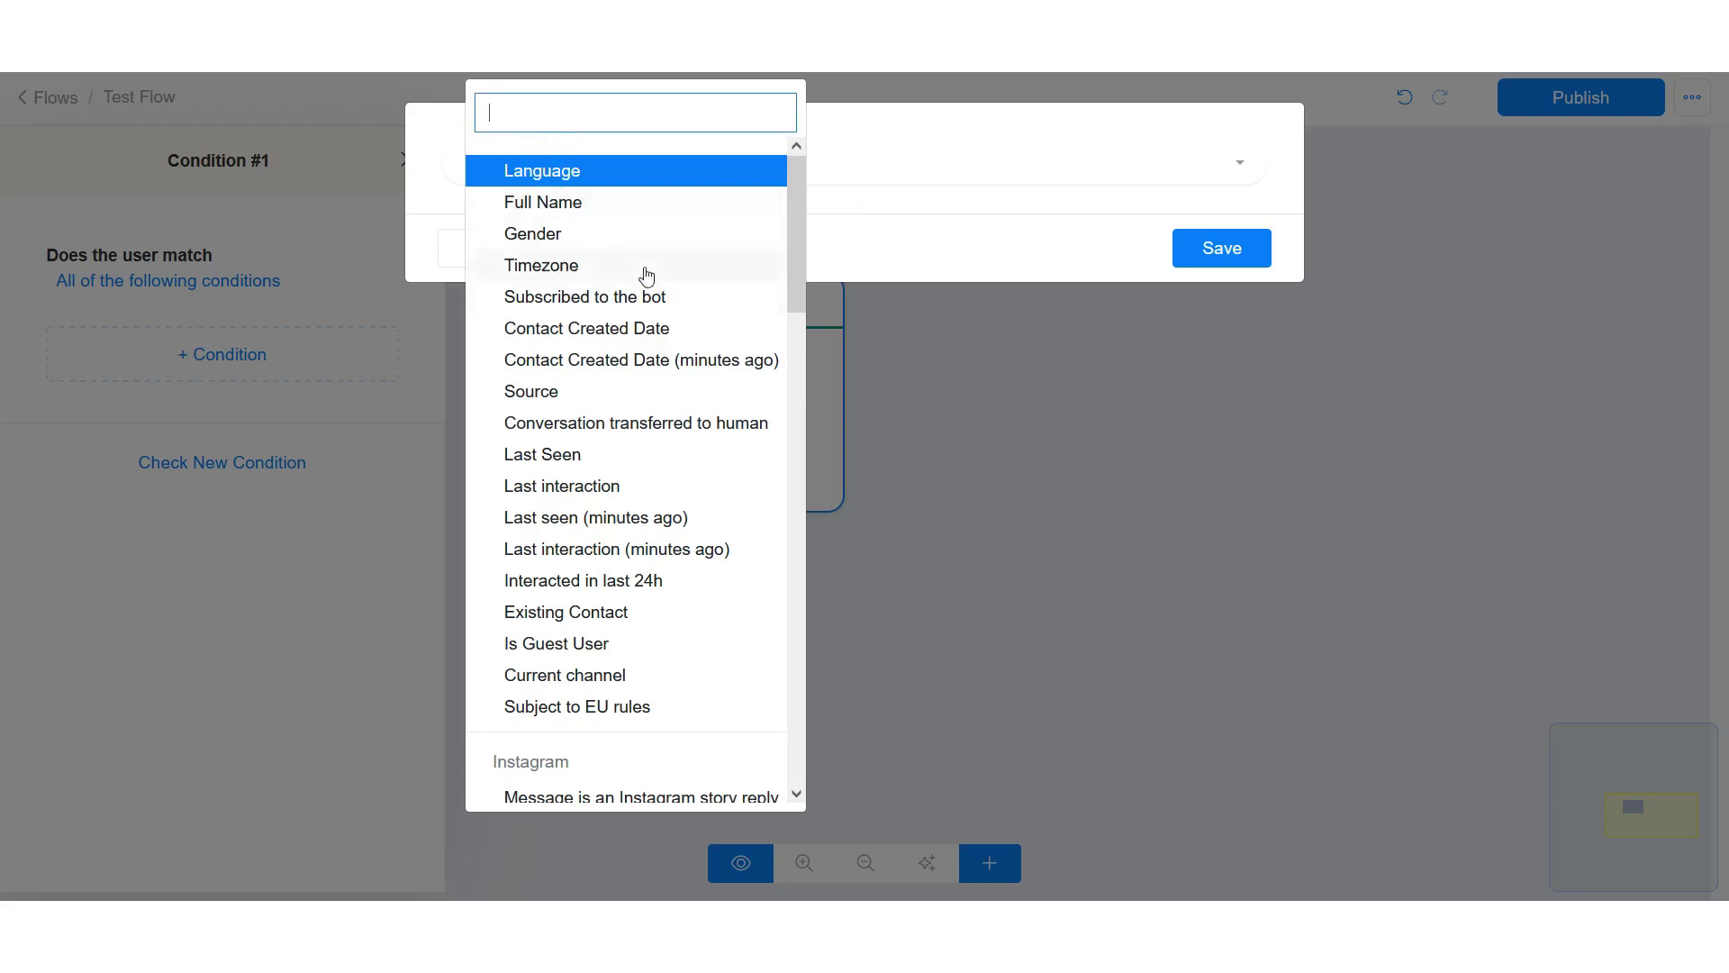
left_click(592, 233)
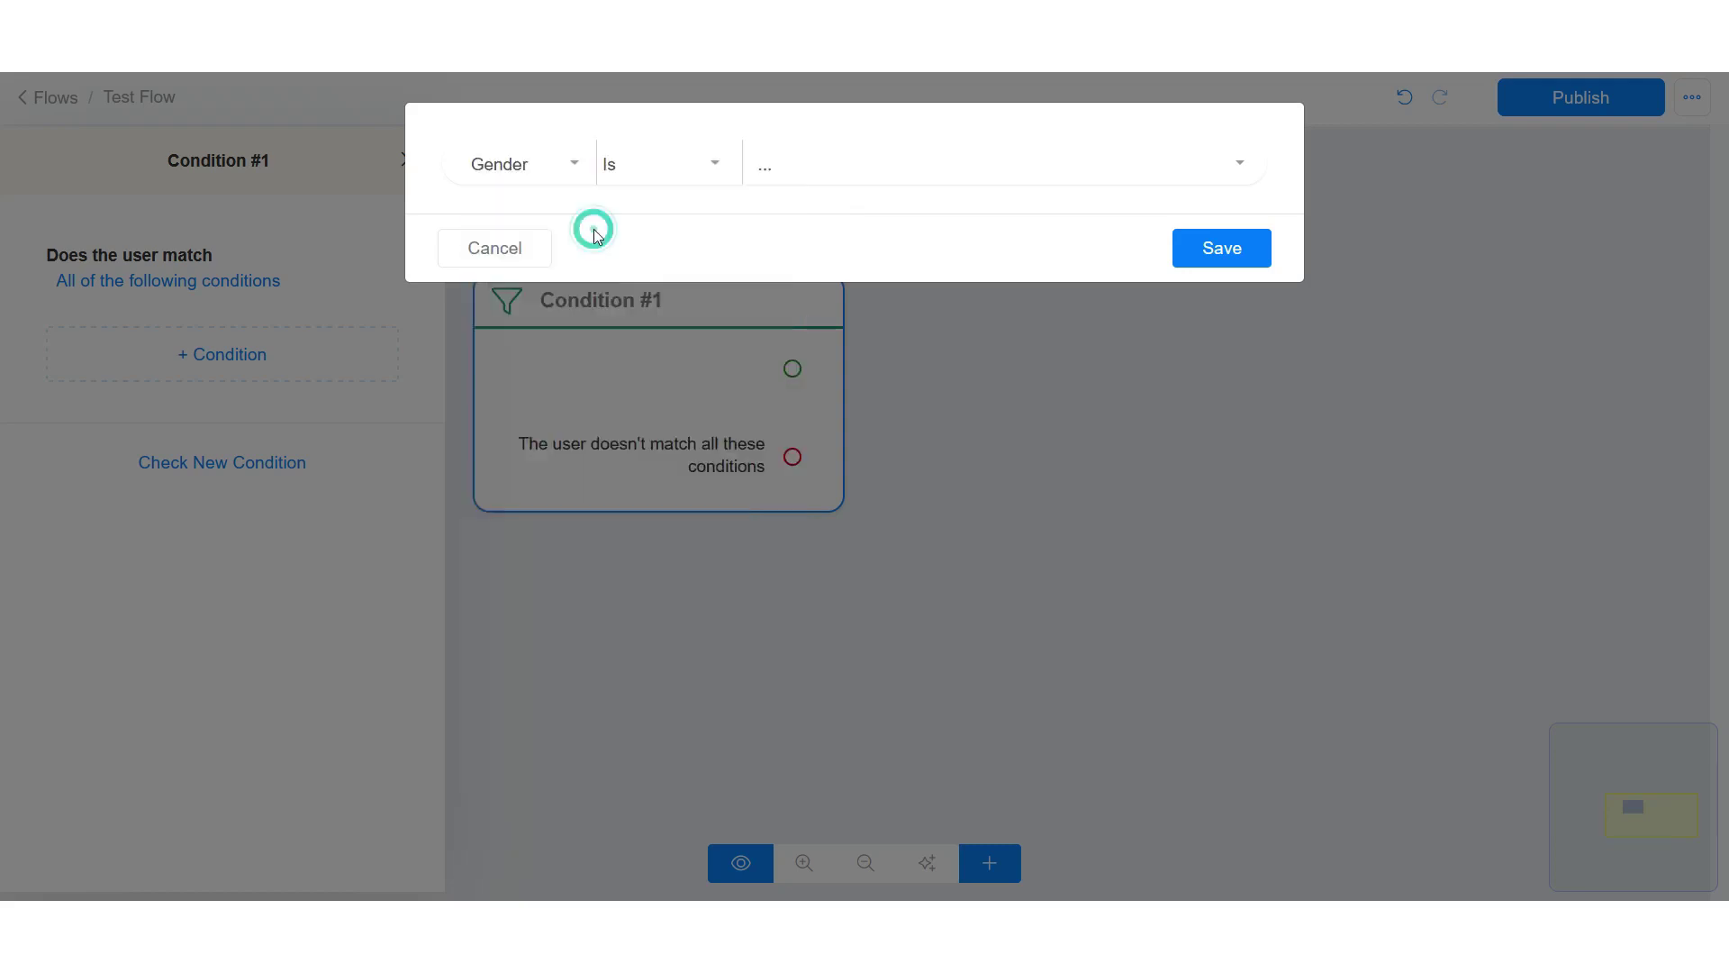
left_click(763, 183)
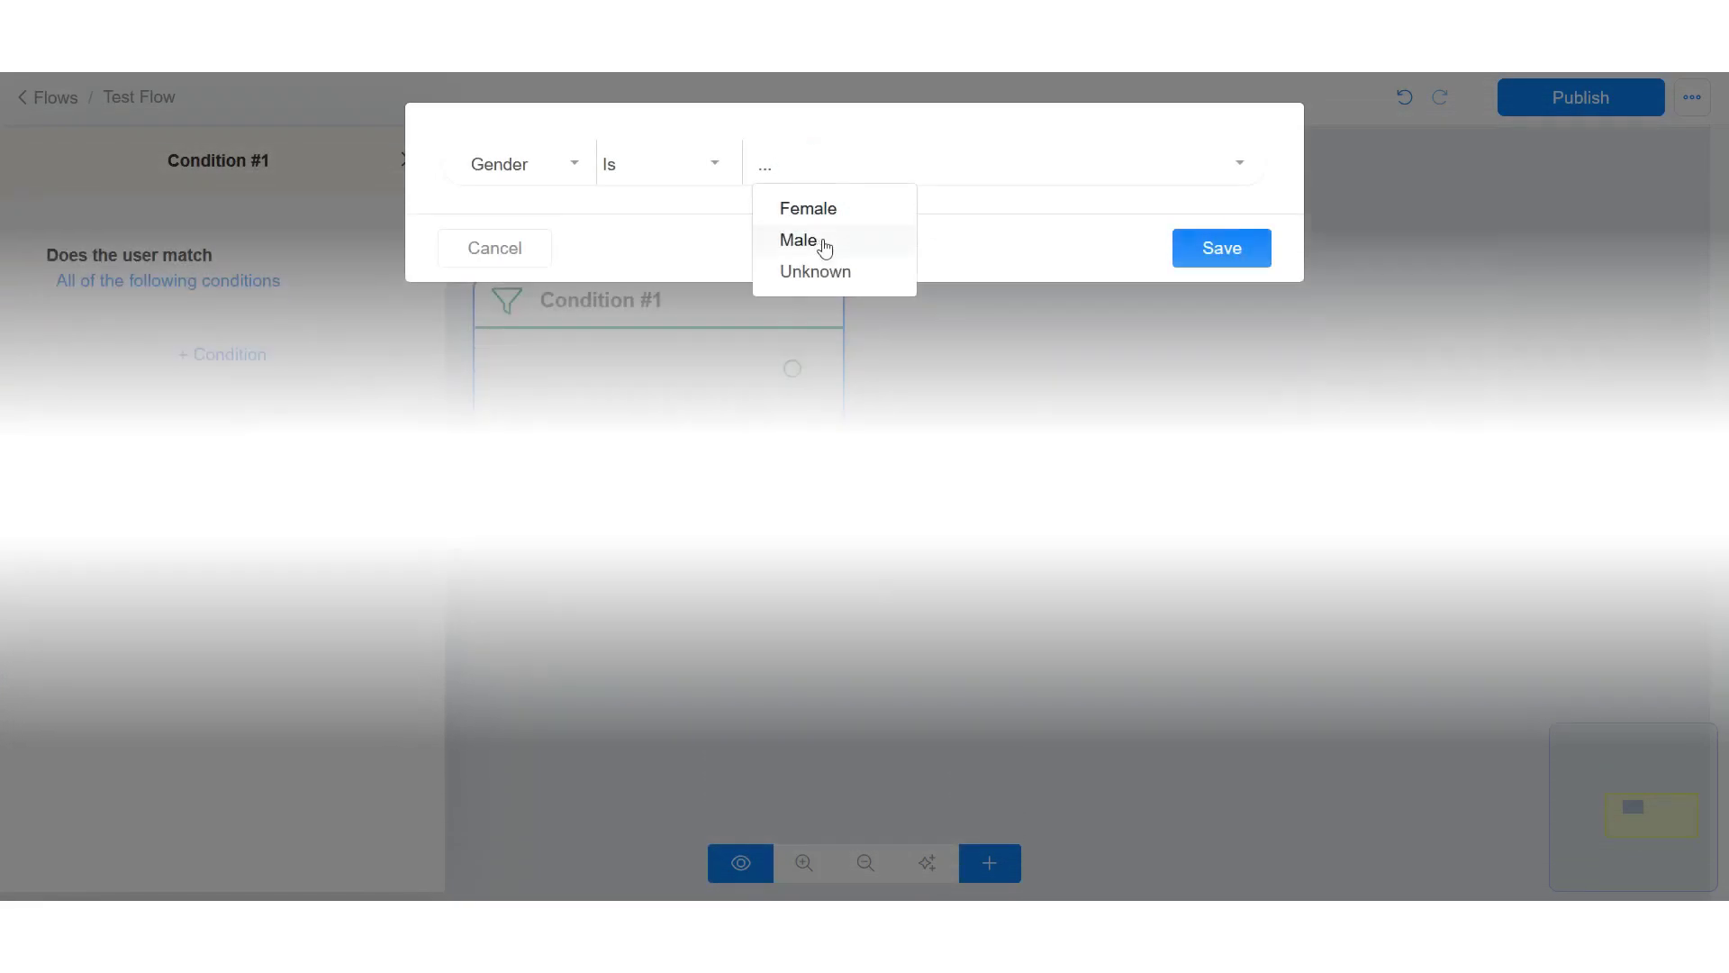
left_click(818, 240)
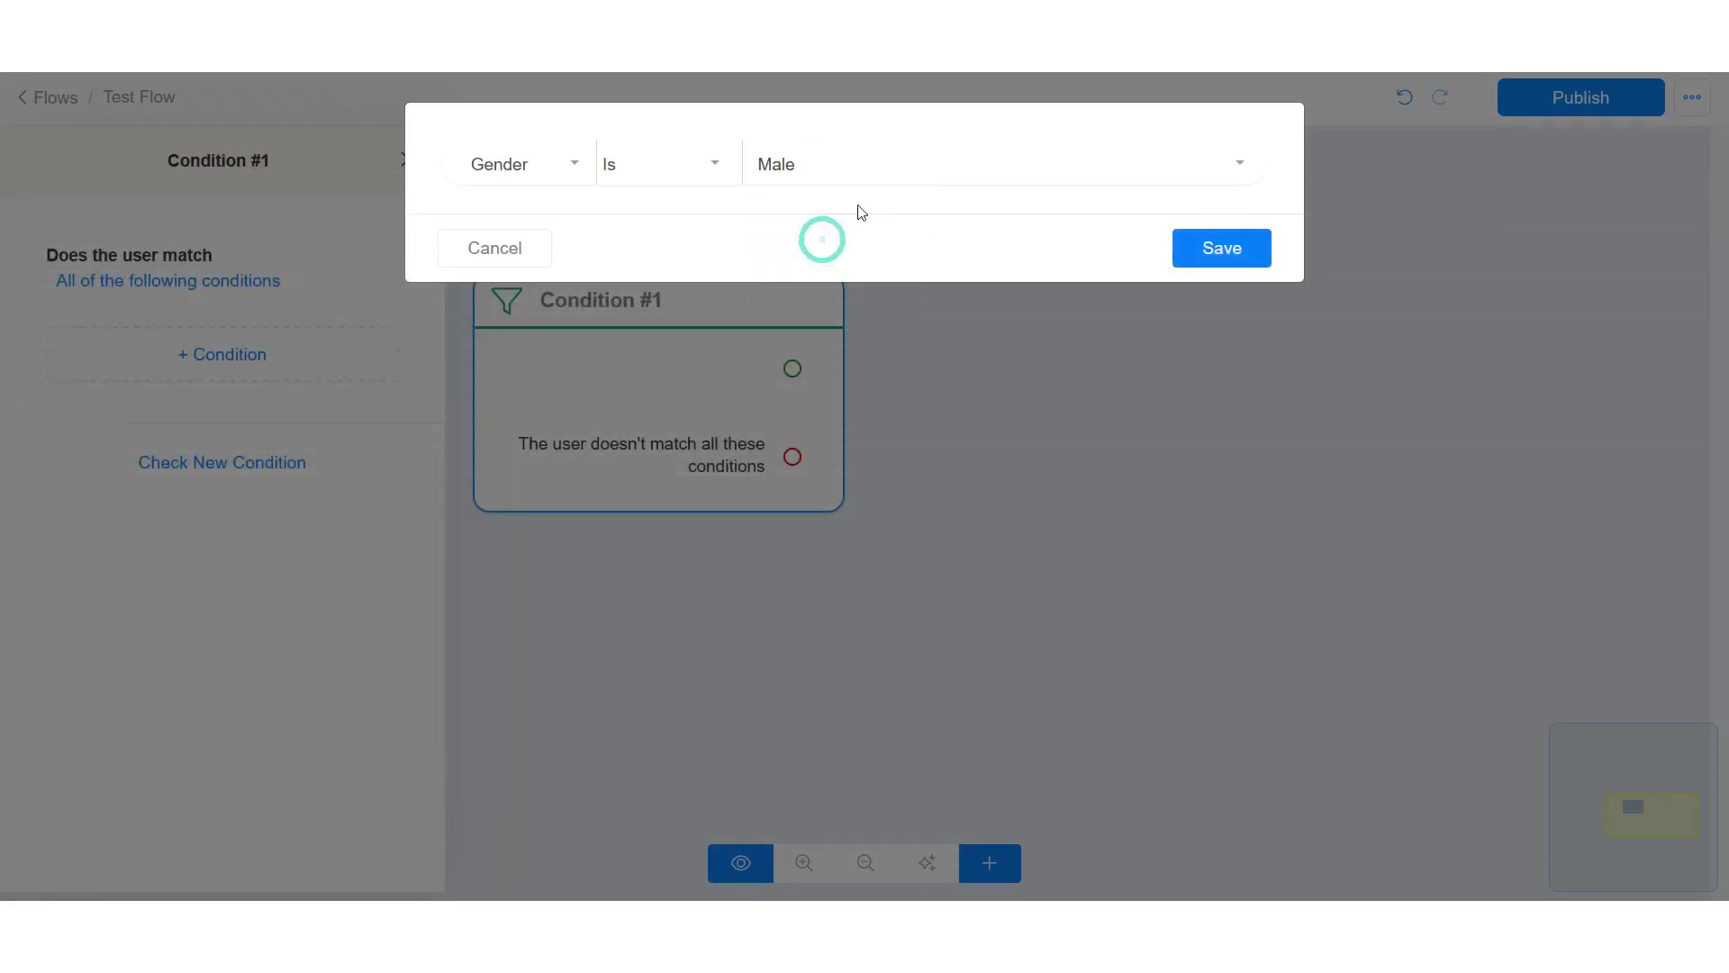
left_click(1239, 261)
- Route the match branch to Send Message #1 with text 'A', then add a second condition group
left_click(985, 447)
left_click_drag(793, 380, 1170, 250)
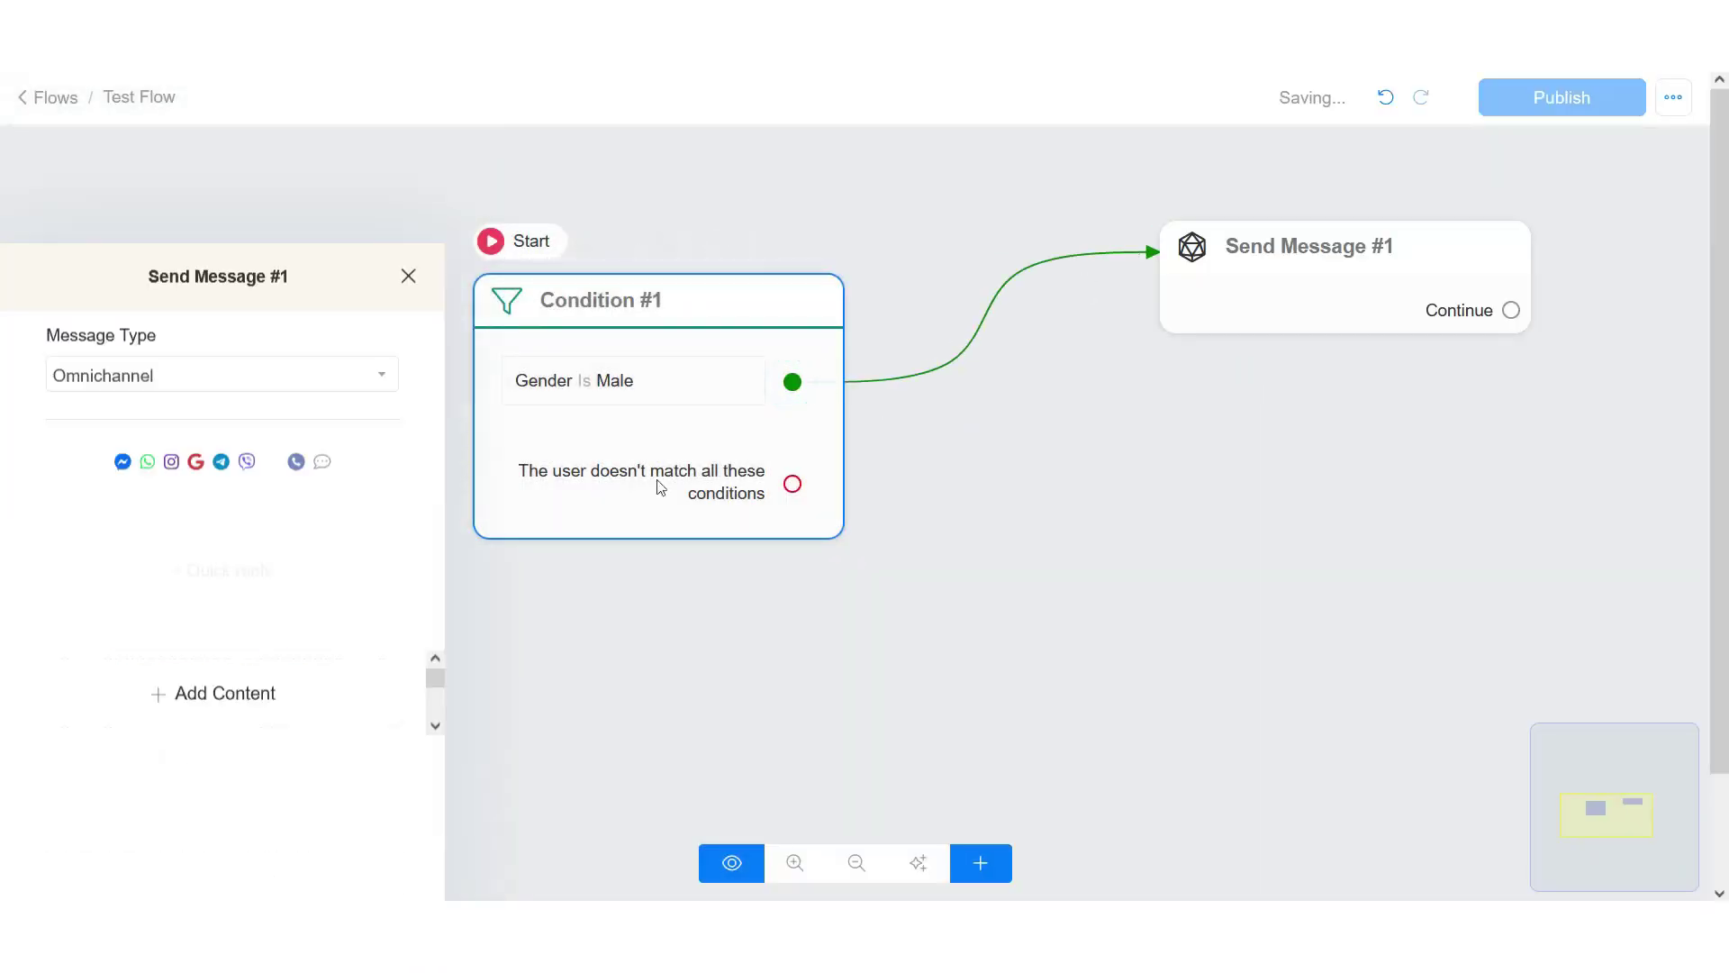
left_click(92, 590)
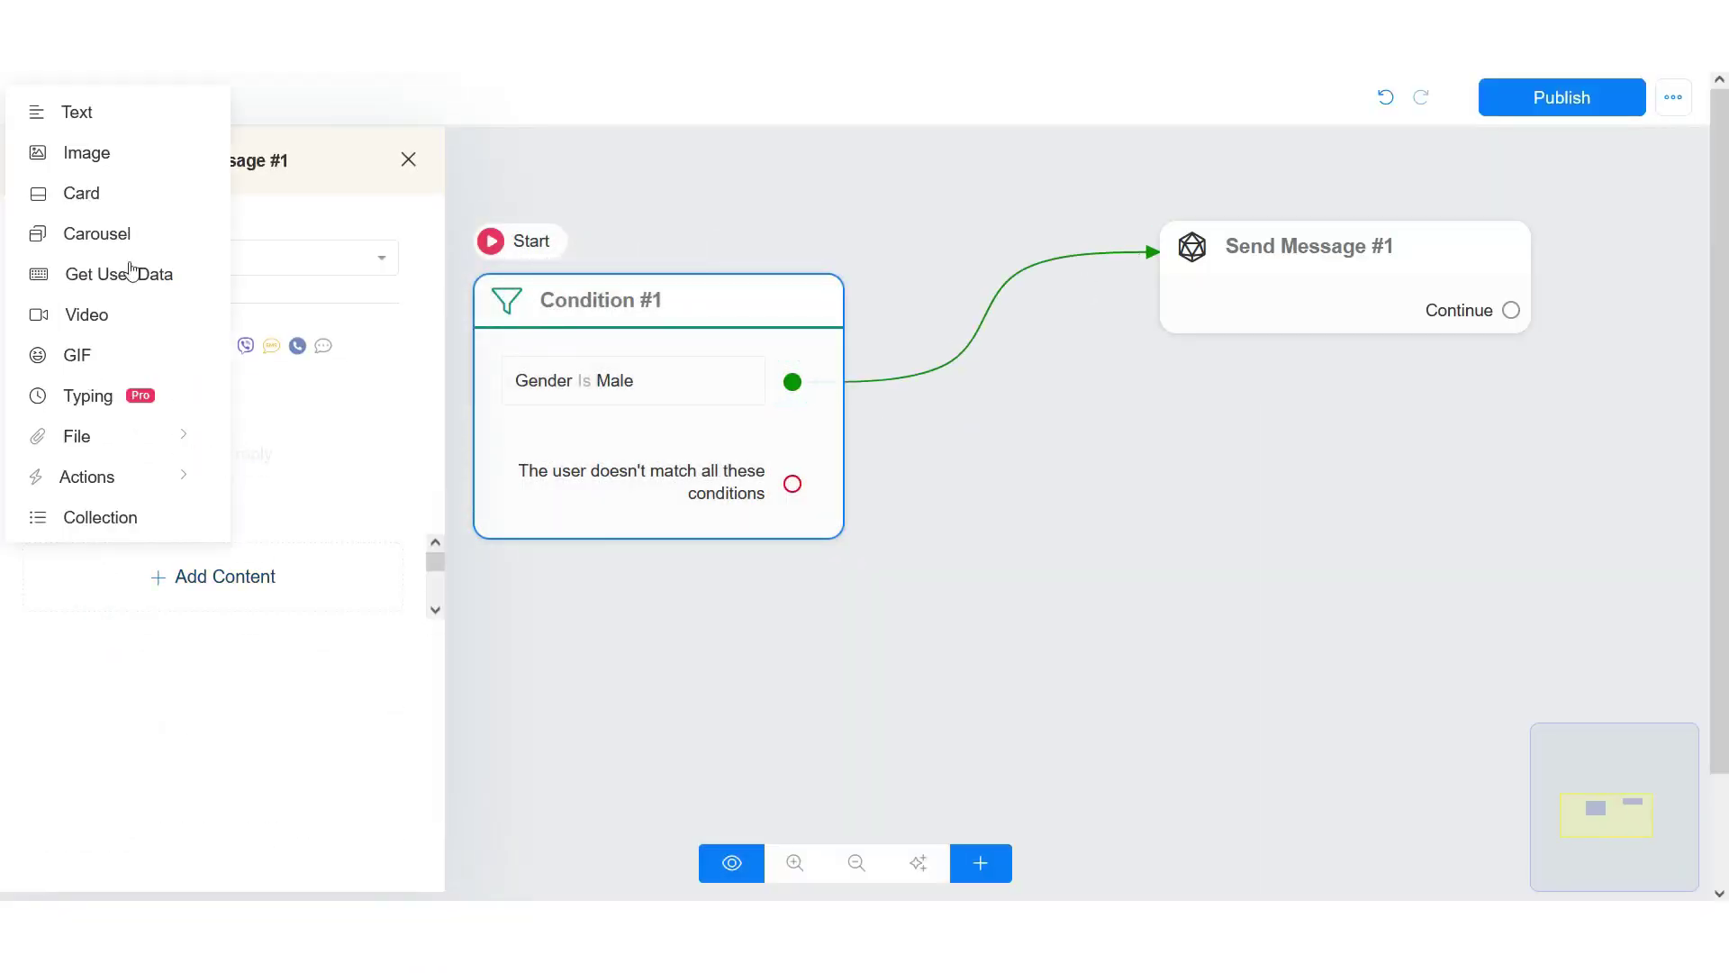
left_click(112, 124)
left_click(81, 429)
type("A")
left_click(1061, 567)
left_click(631, 504)
left_click(223, 511)
- Add and save a Gender Is Female rule in Condition #1's second group
left_click(226, 592)
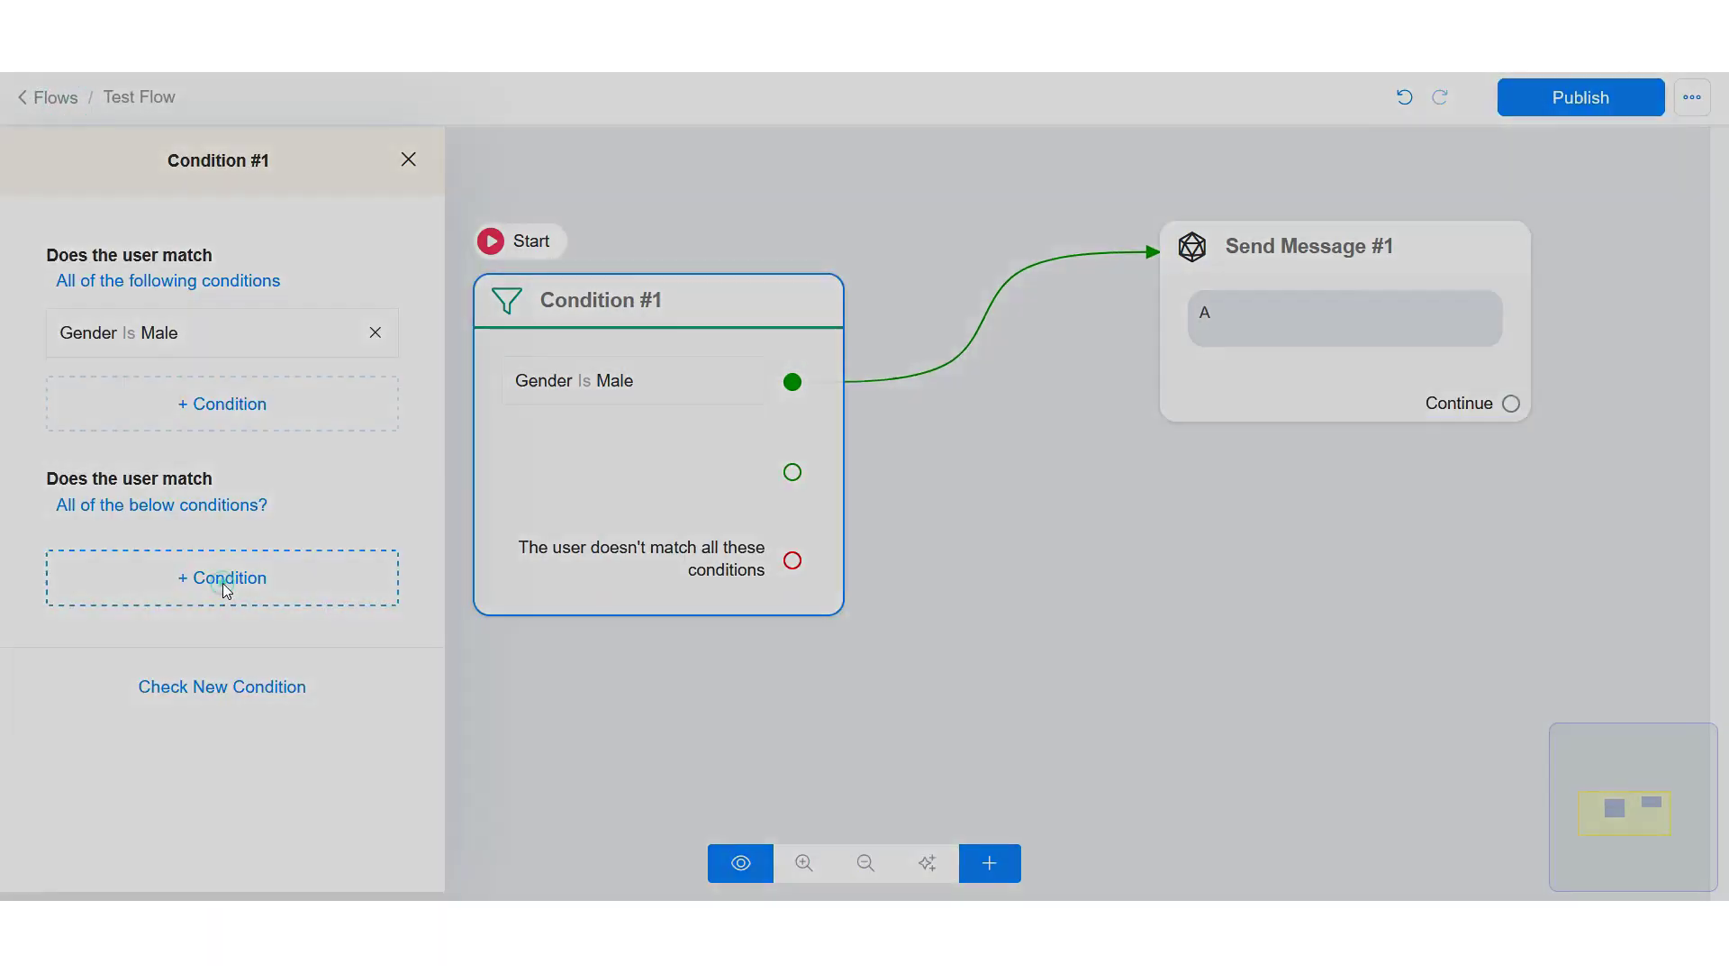
left_click(559, 167)
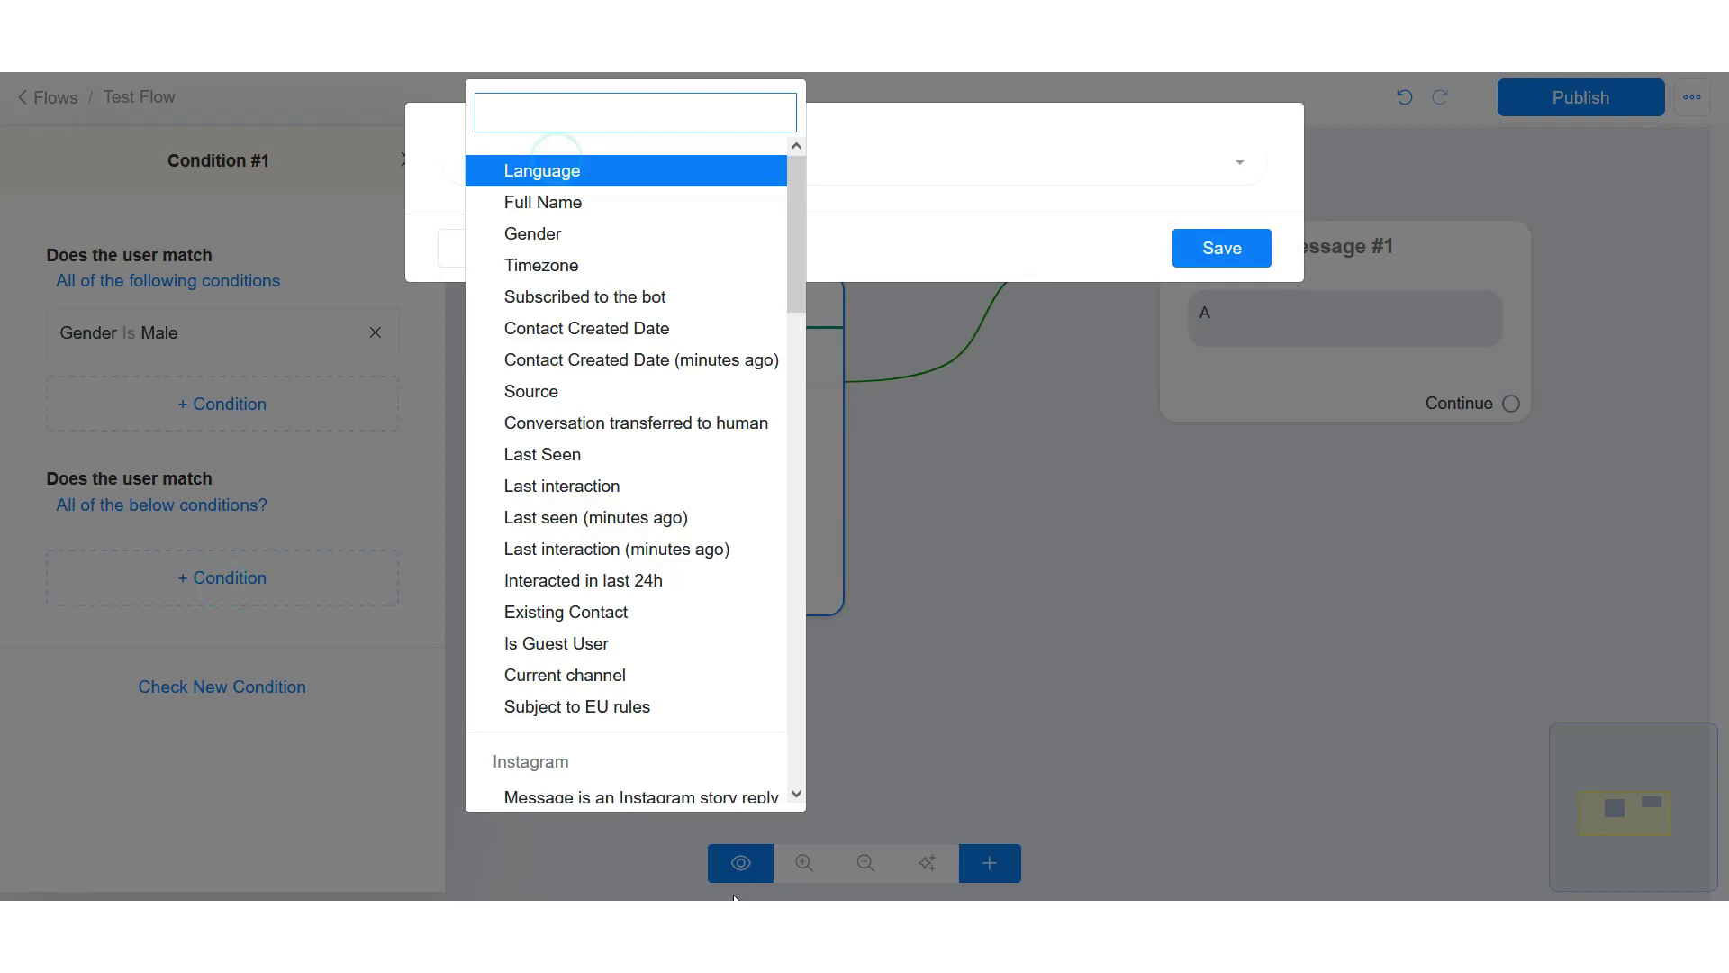
left_click(533, 233)
left_click(757, 164)
left_click(823, 215)
left_click(1225, 252)
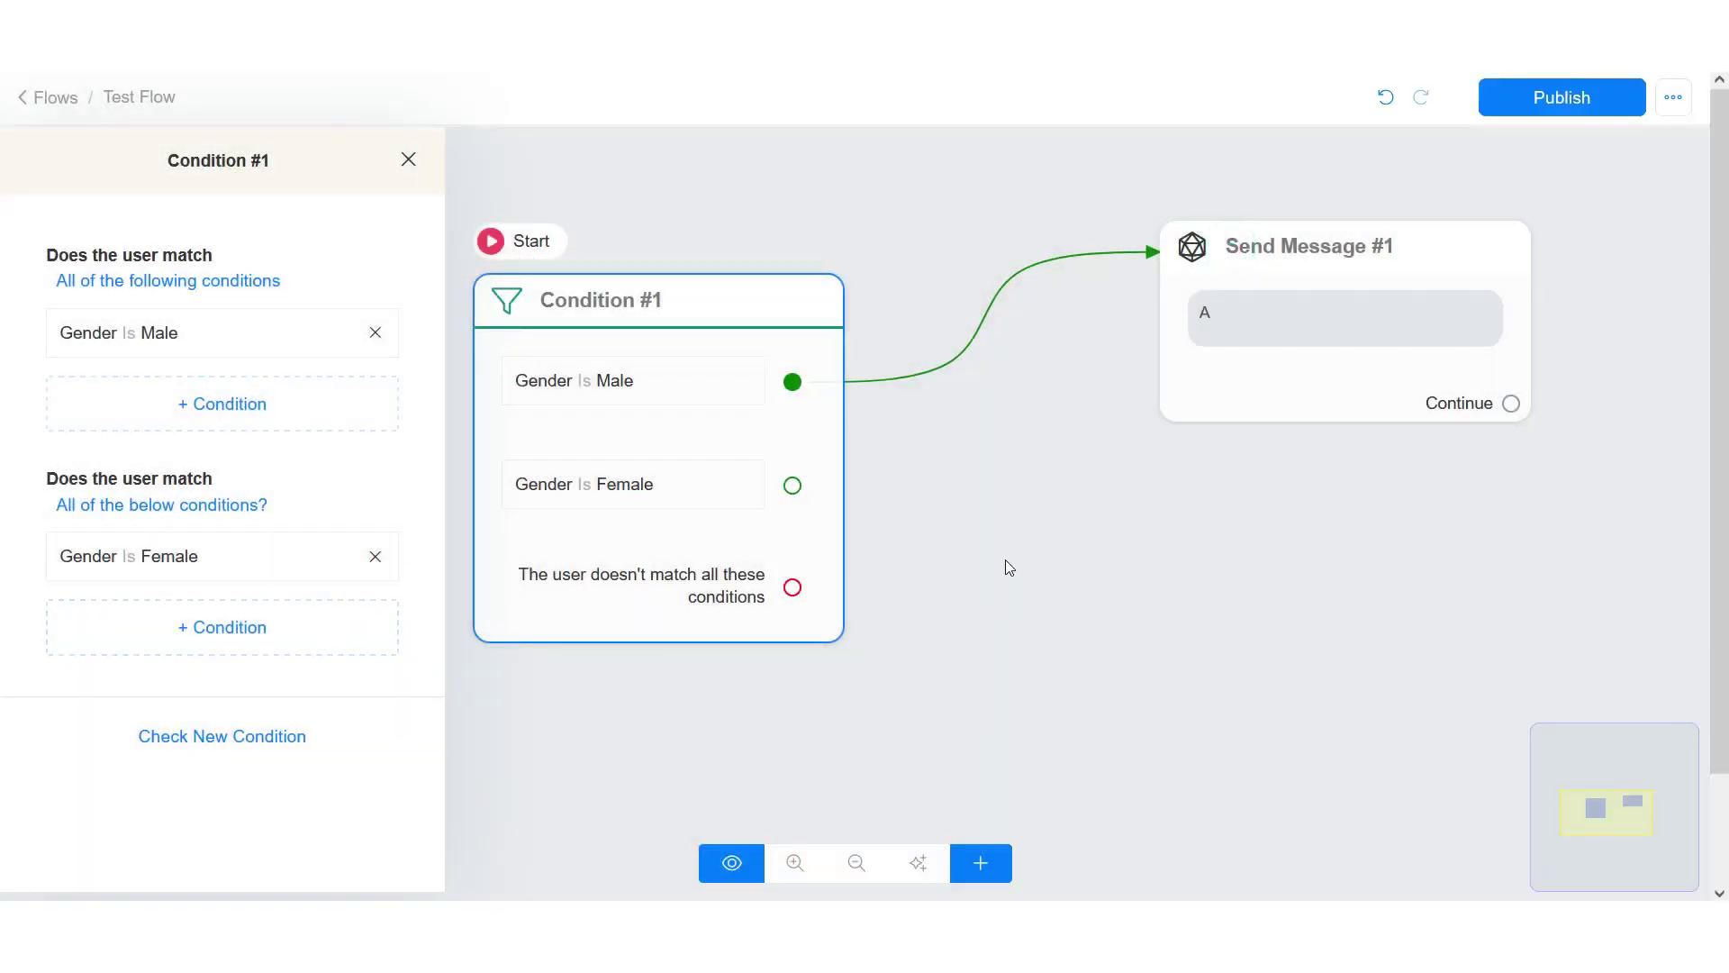
left_click(937, 529)
- Link the Female branch to Send Message #2 with text 'B' and arrange both message nodes
left_click_drag(702, 498, 1022, 535)
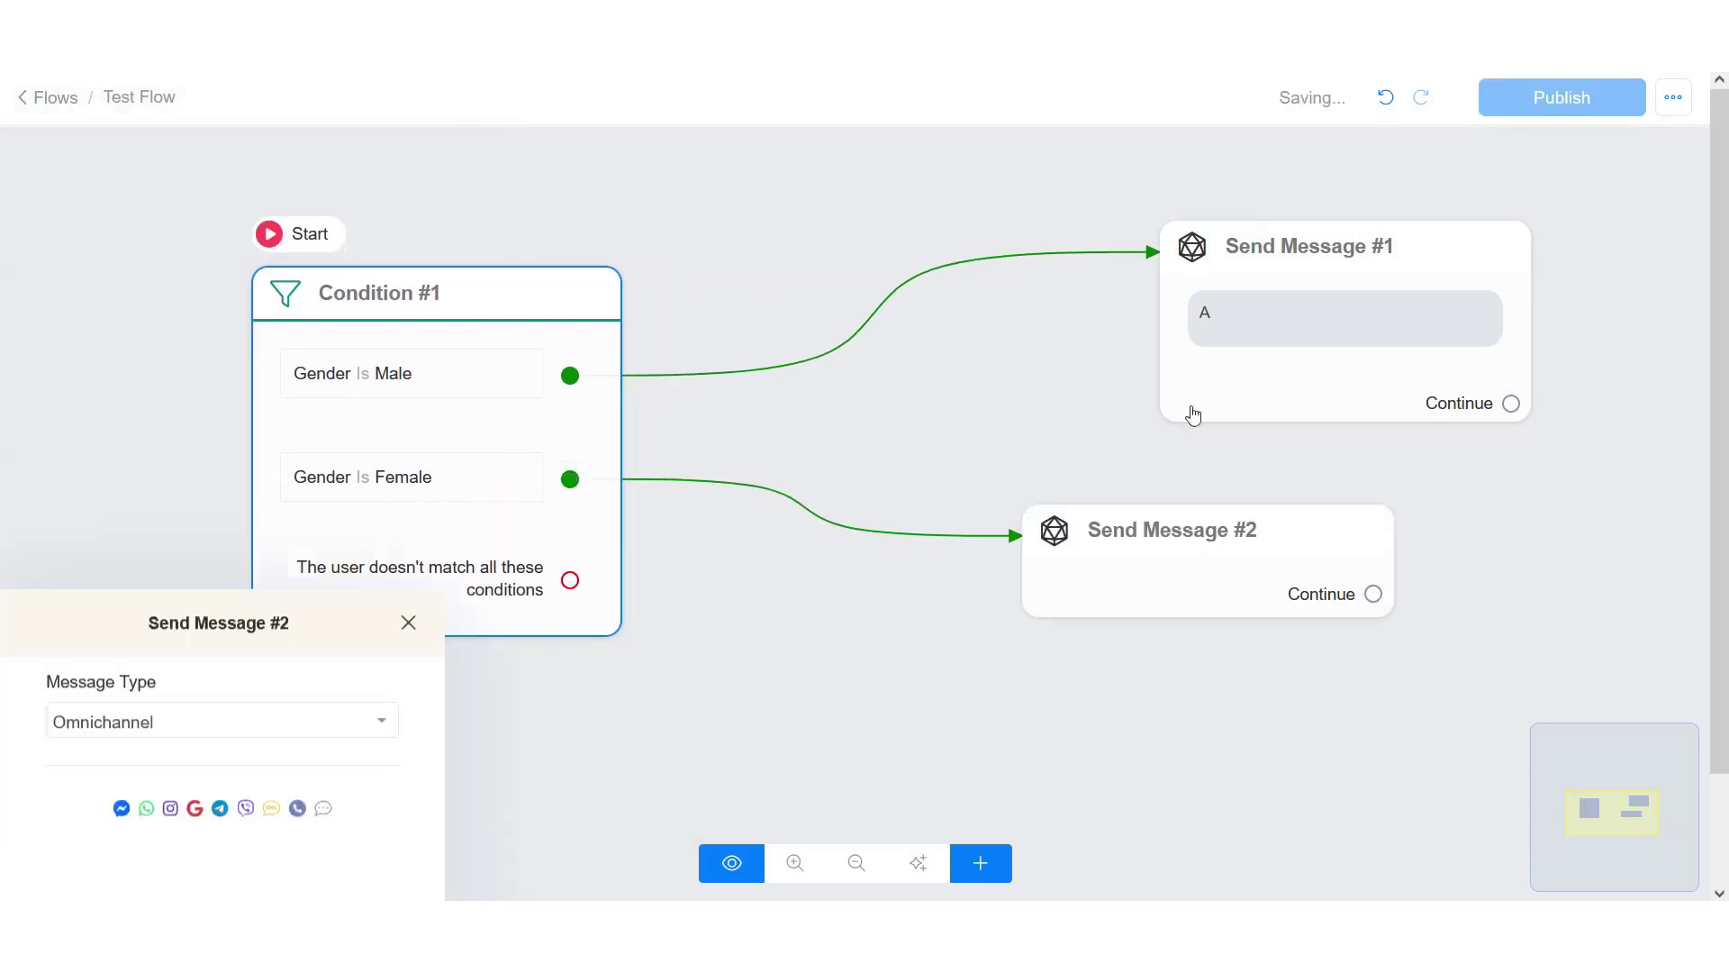
left_click(224, 576)
left_click(90, 110)
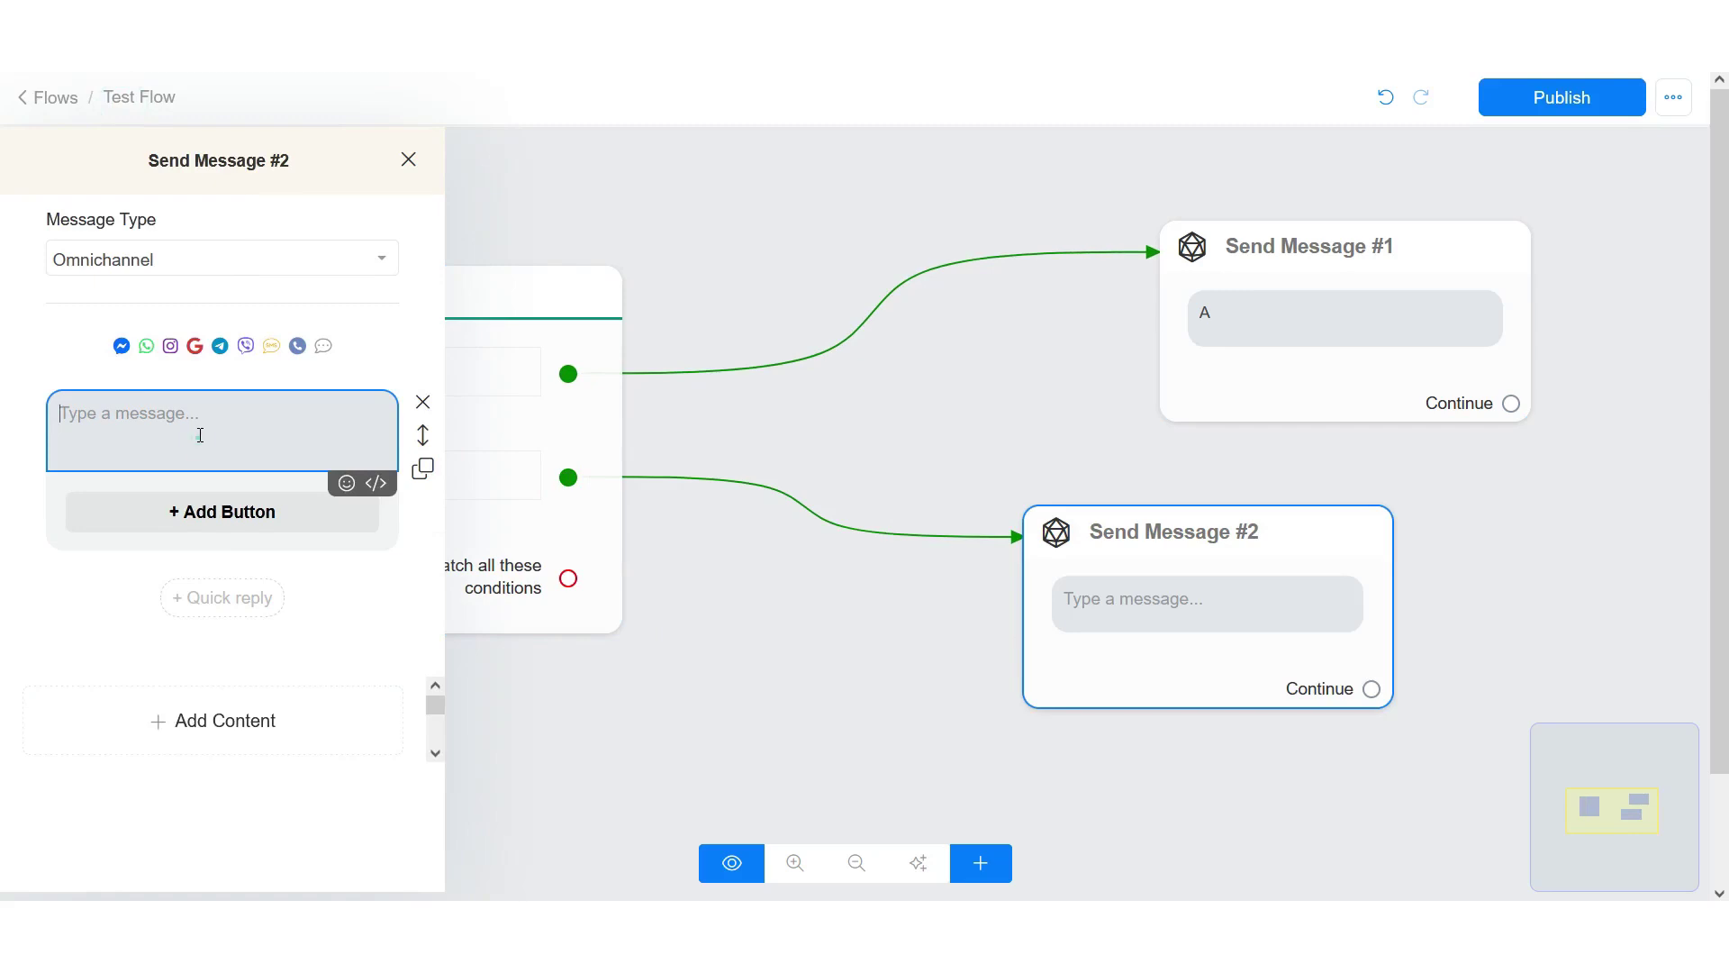
type("B")
left_click(1001, 726)
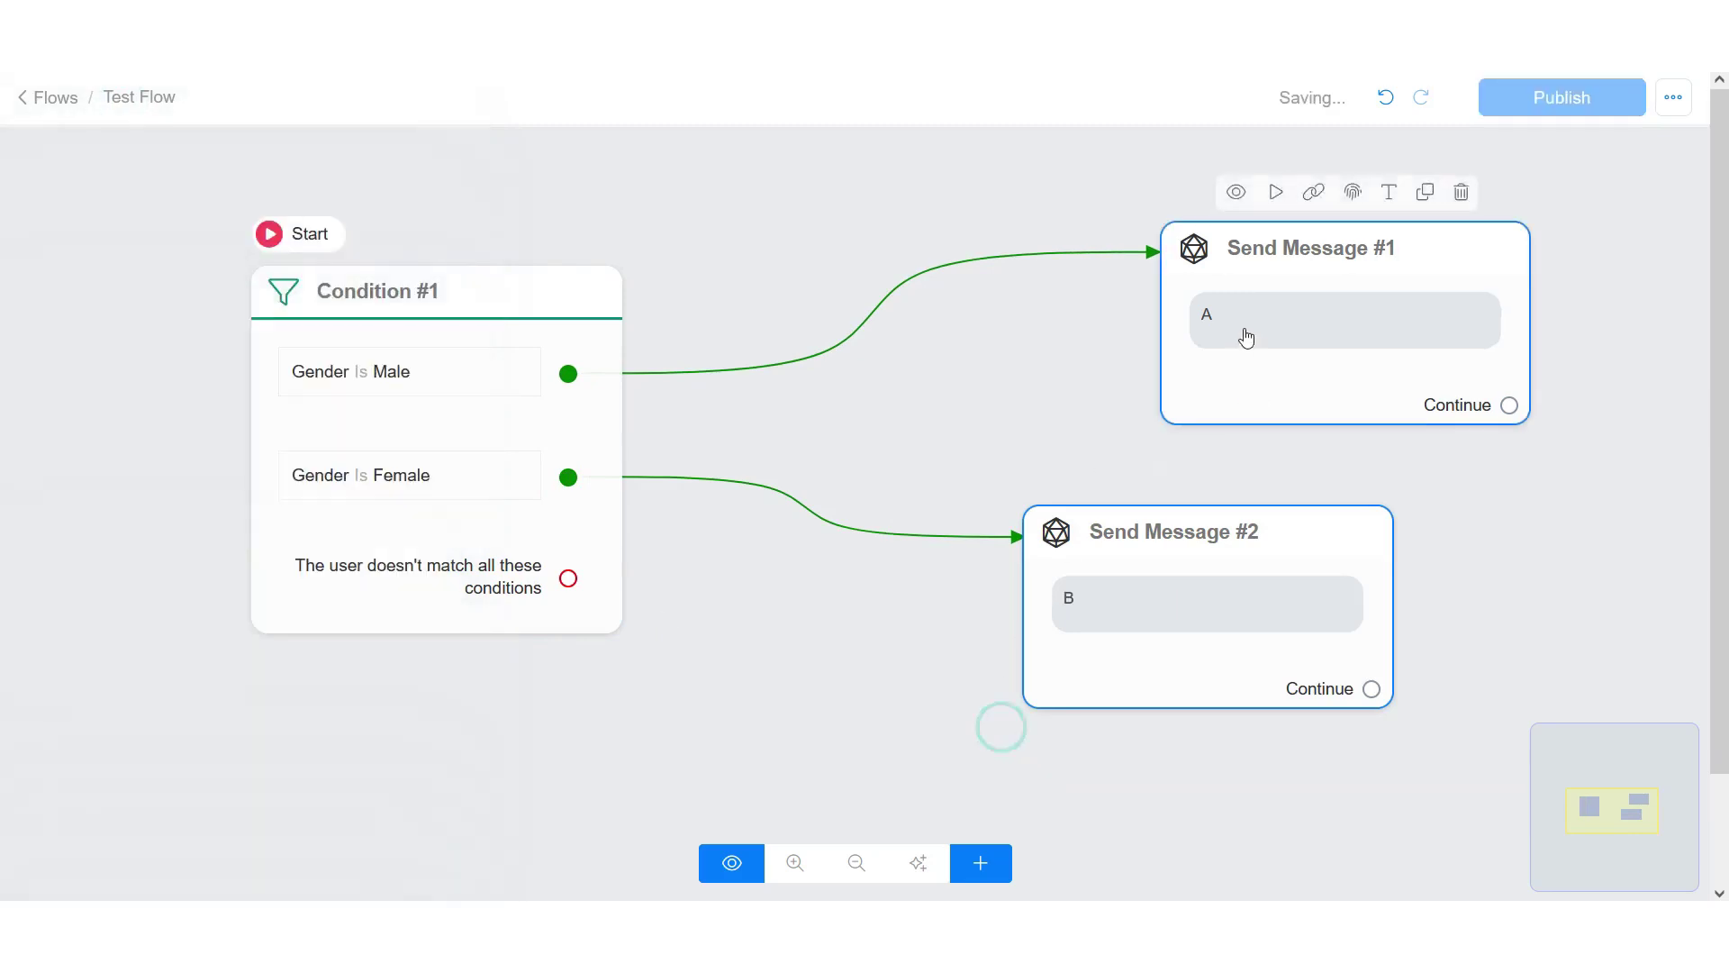
left_click_drag(1246, 338, 918, 275)
left_click_drag(1243, 537, 1047, 432)
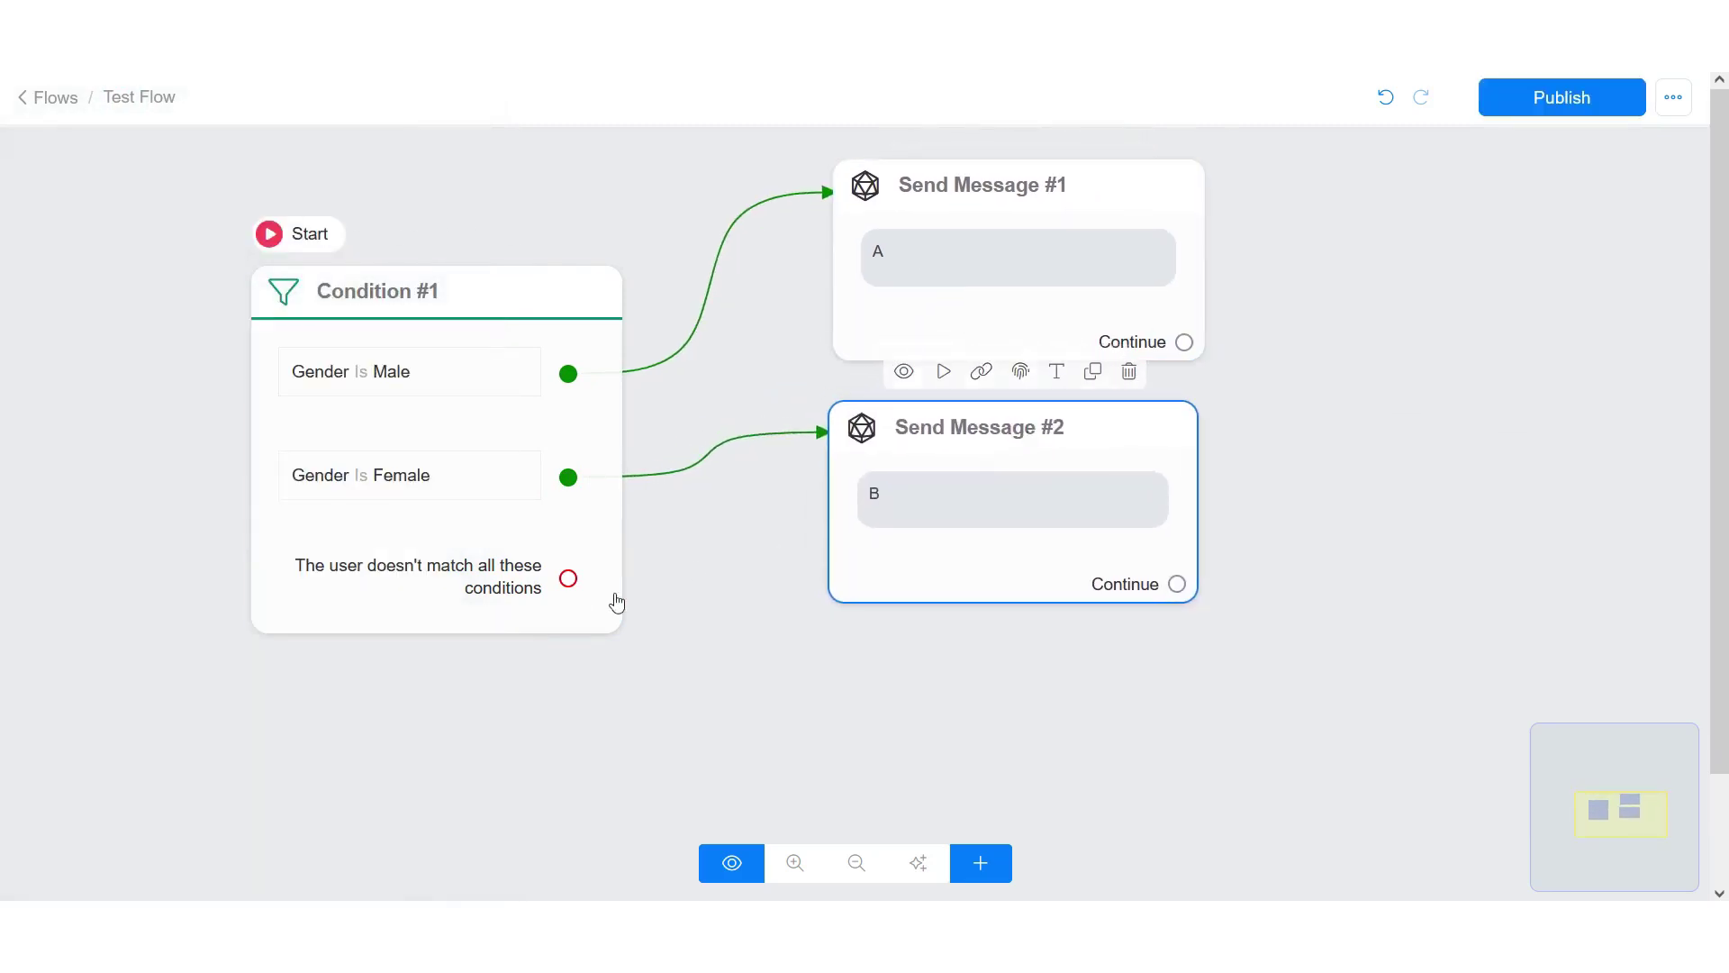
- Link the no-match branch to Send Message #3 with text 'C', placed below the others
left_click_drag(570, 581, 856, 734)
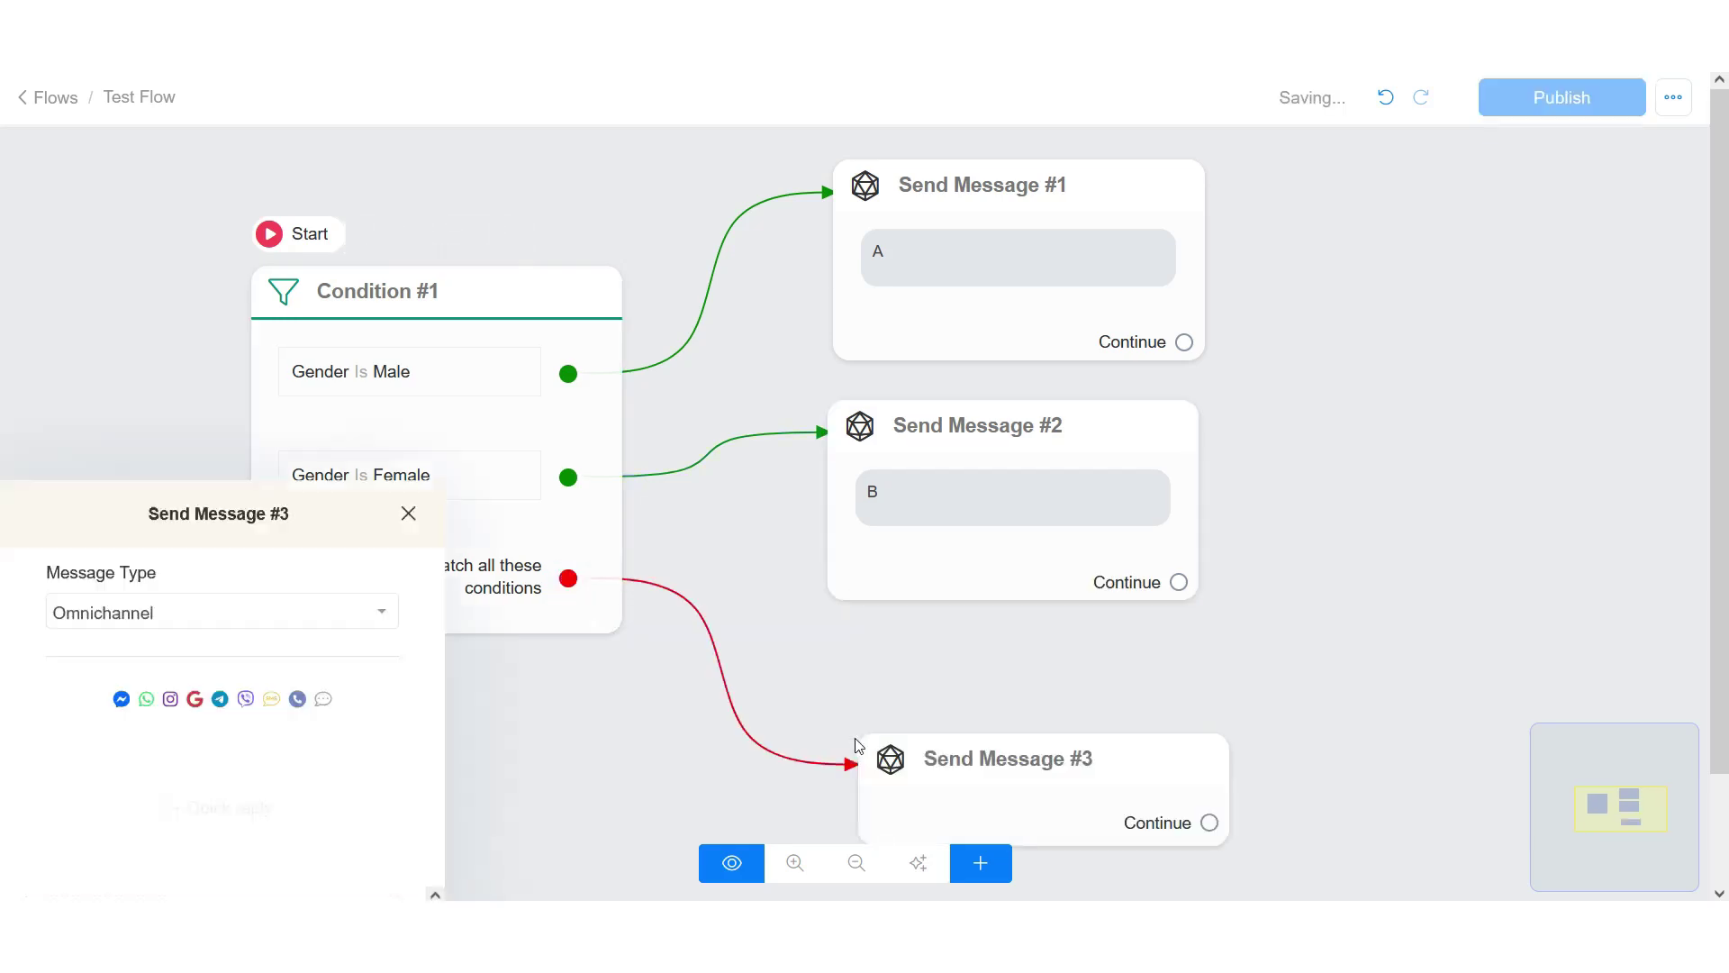
left_click(210, 592)
left_click(90, 114)
left_click(209, 416)
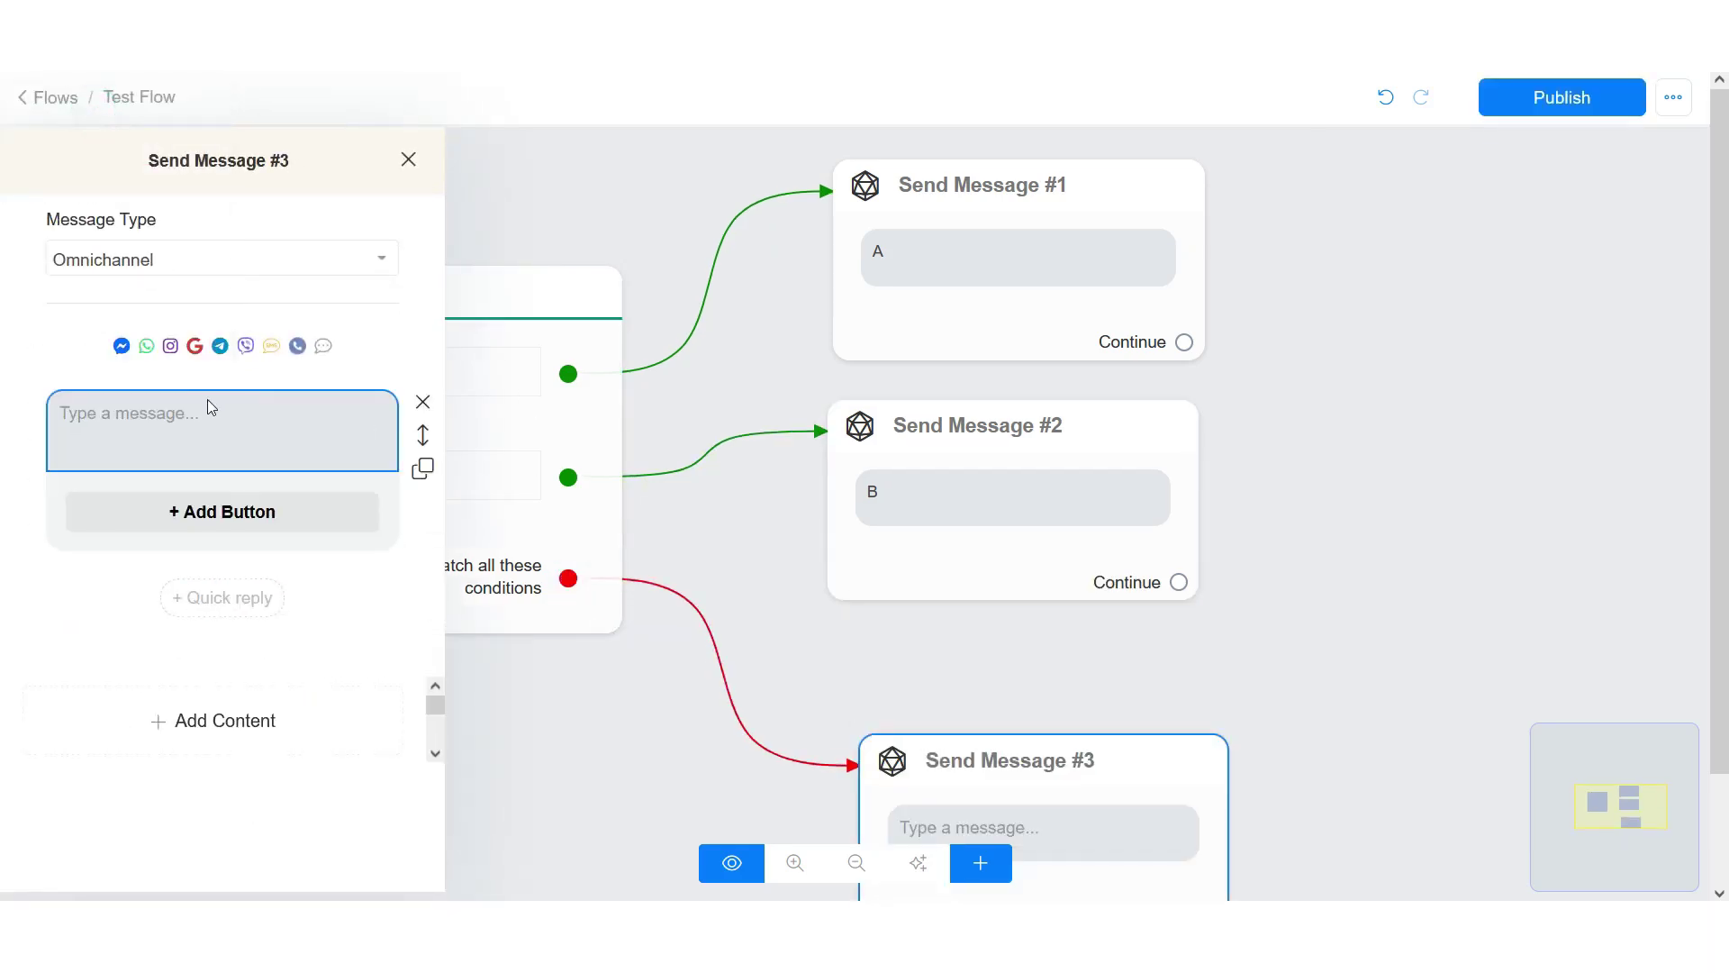
type("C")
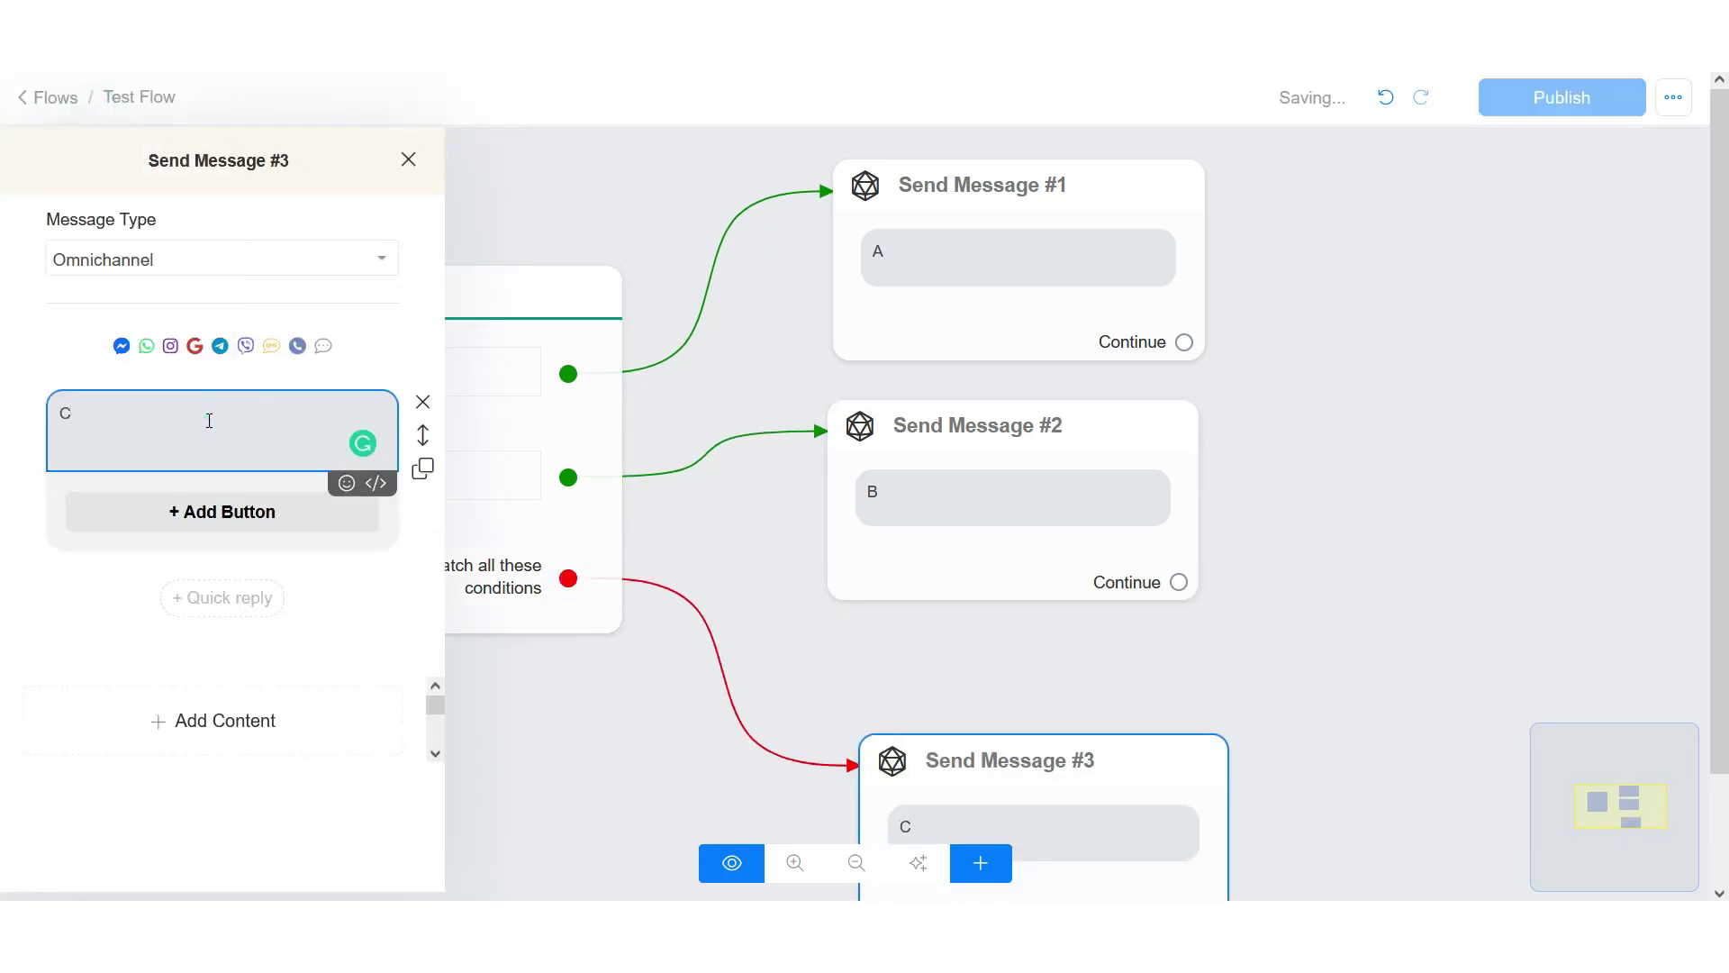
left_click(1347, 374)
left_click_drag(1055, 775, 1029, 682)
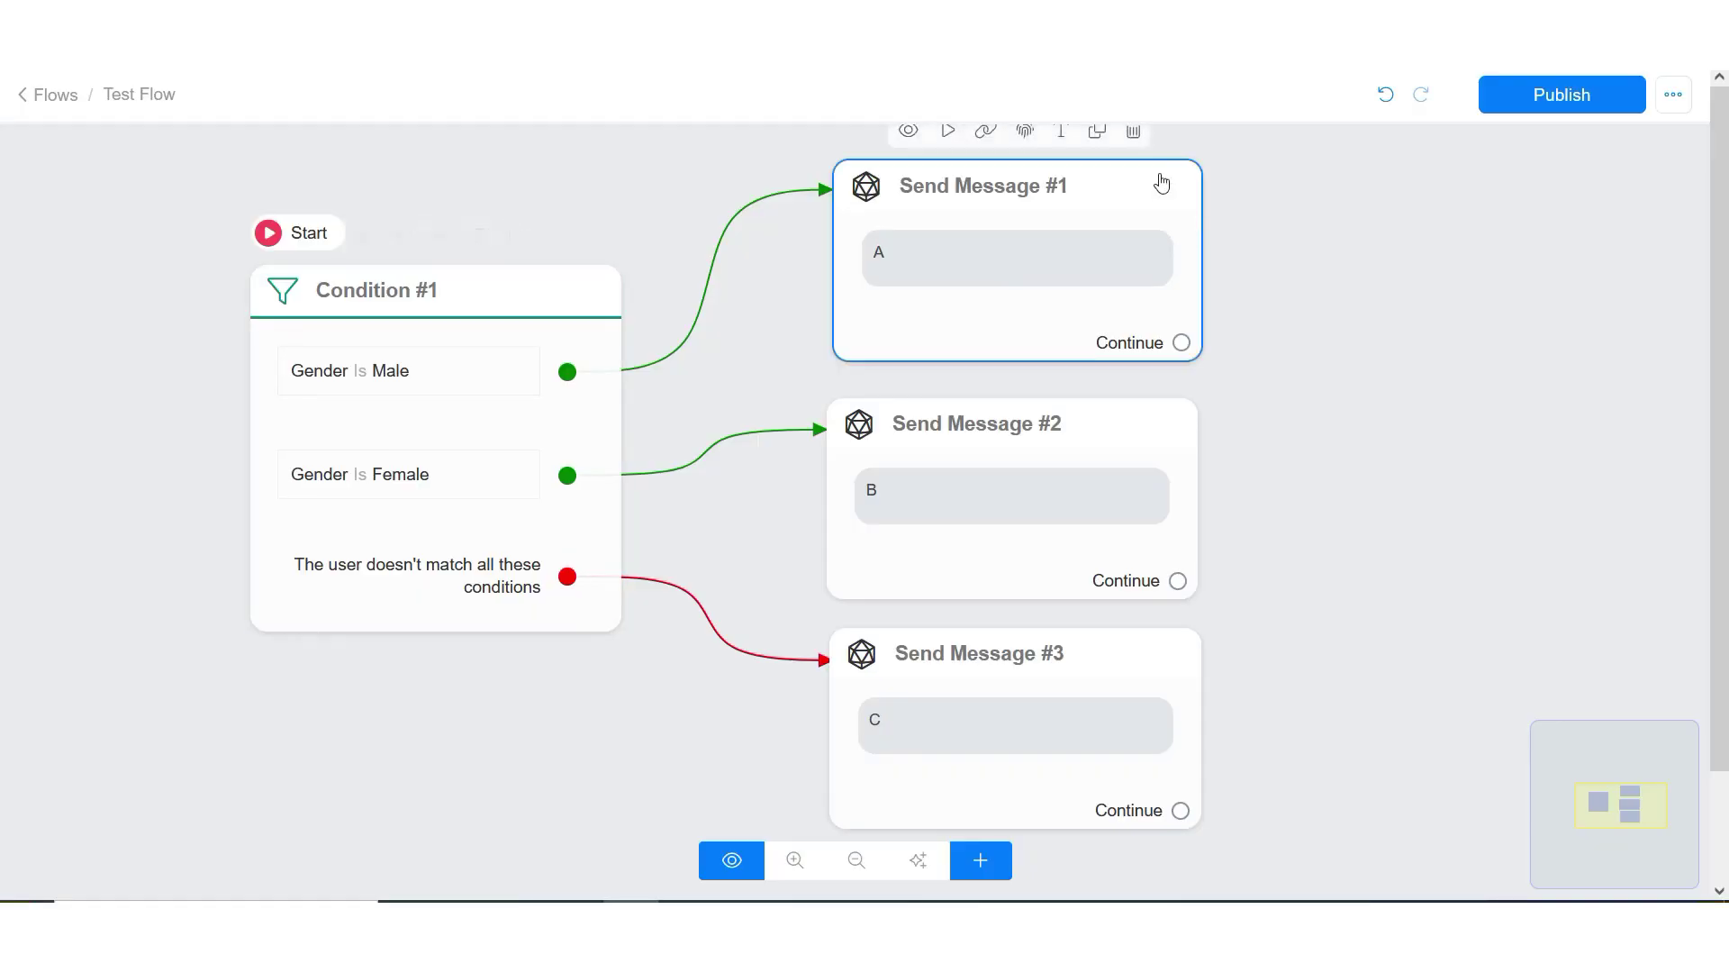
- Delete all three Send Message nodes, both Gender rules and the second condition group
left_click(1131, 129)
left_click(1129, 374)
left_click(1131, 599)
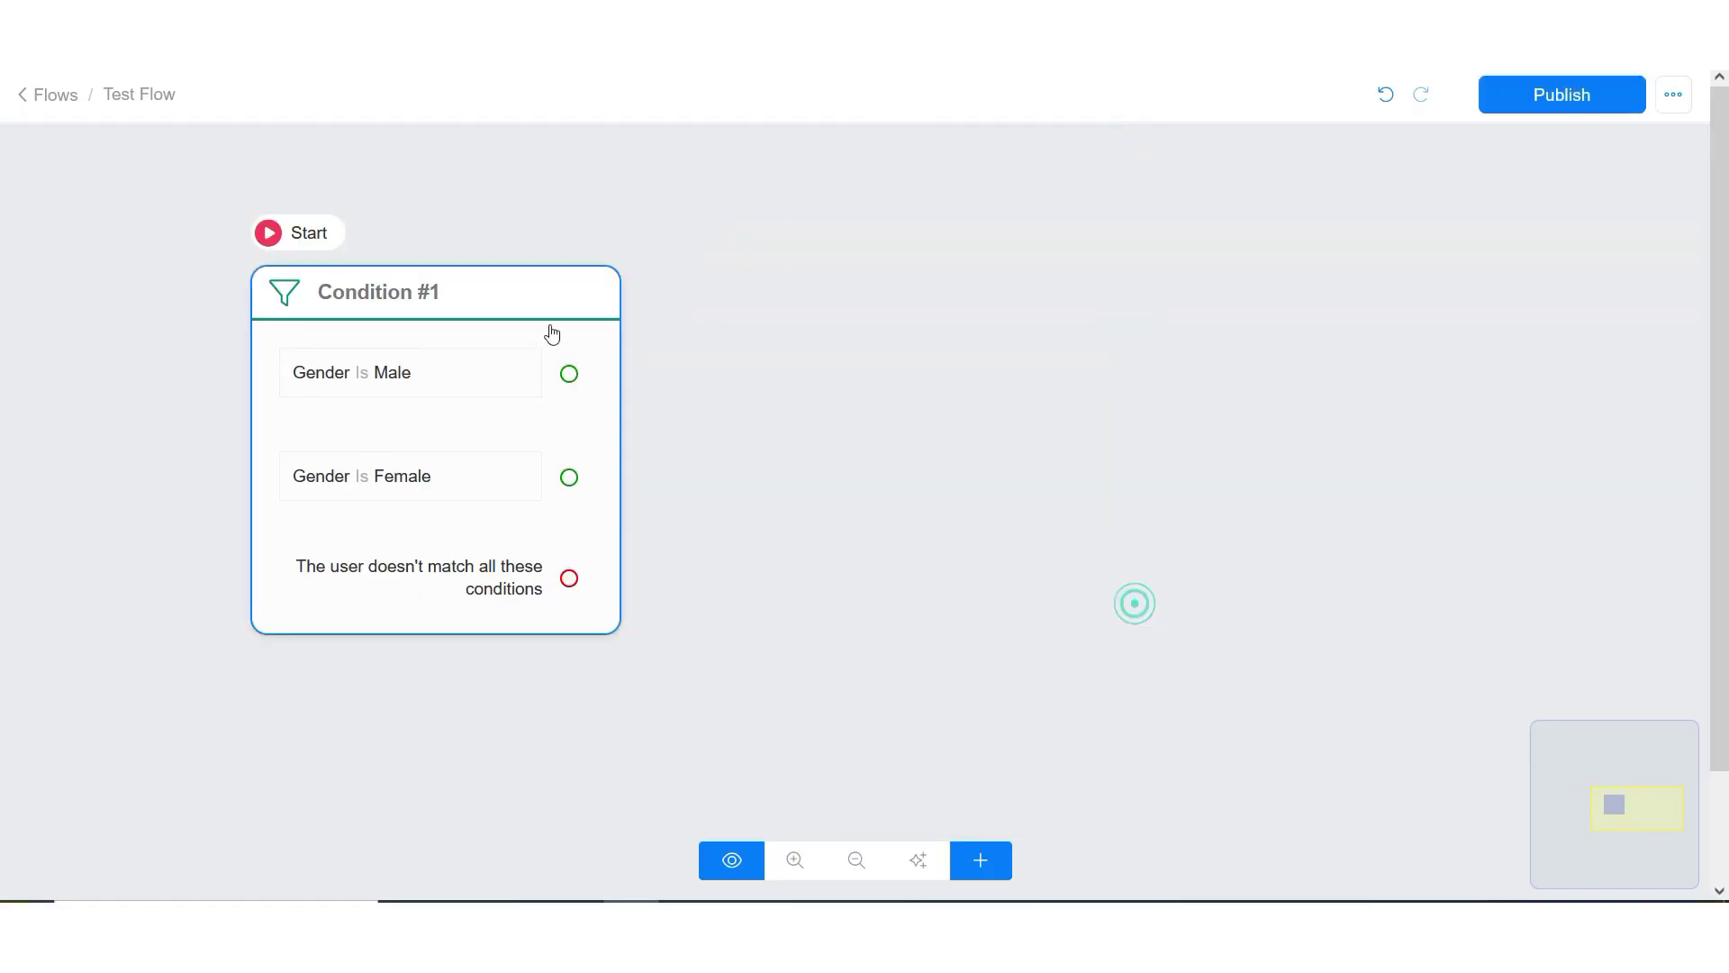
left_click(513, 328)
left_click(375, 333)
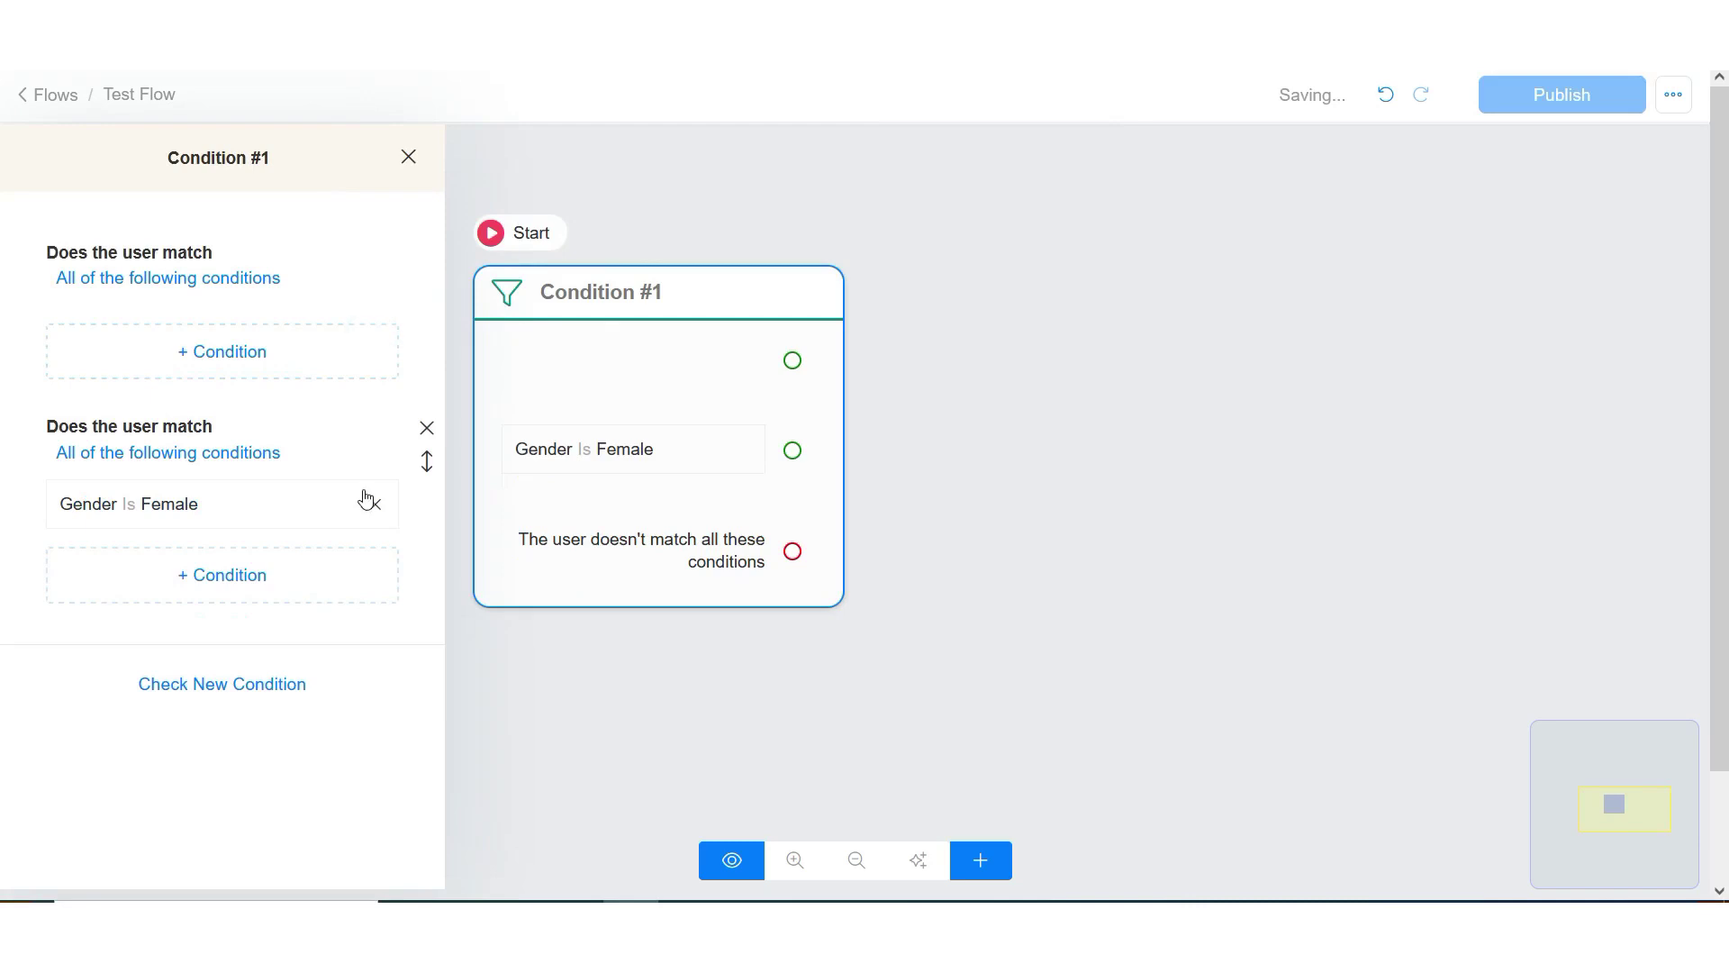
left_click(369, 493)
left_click(427, 430)
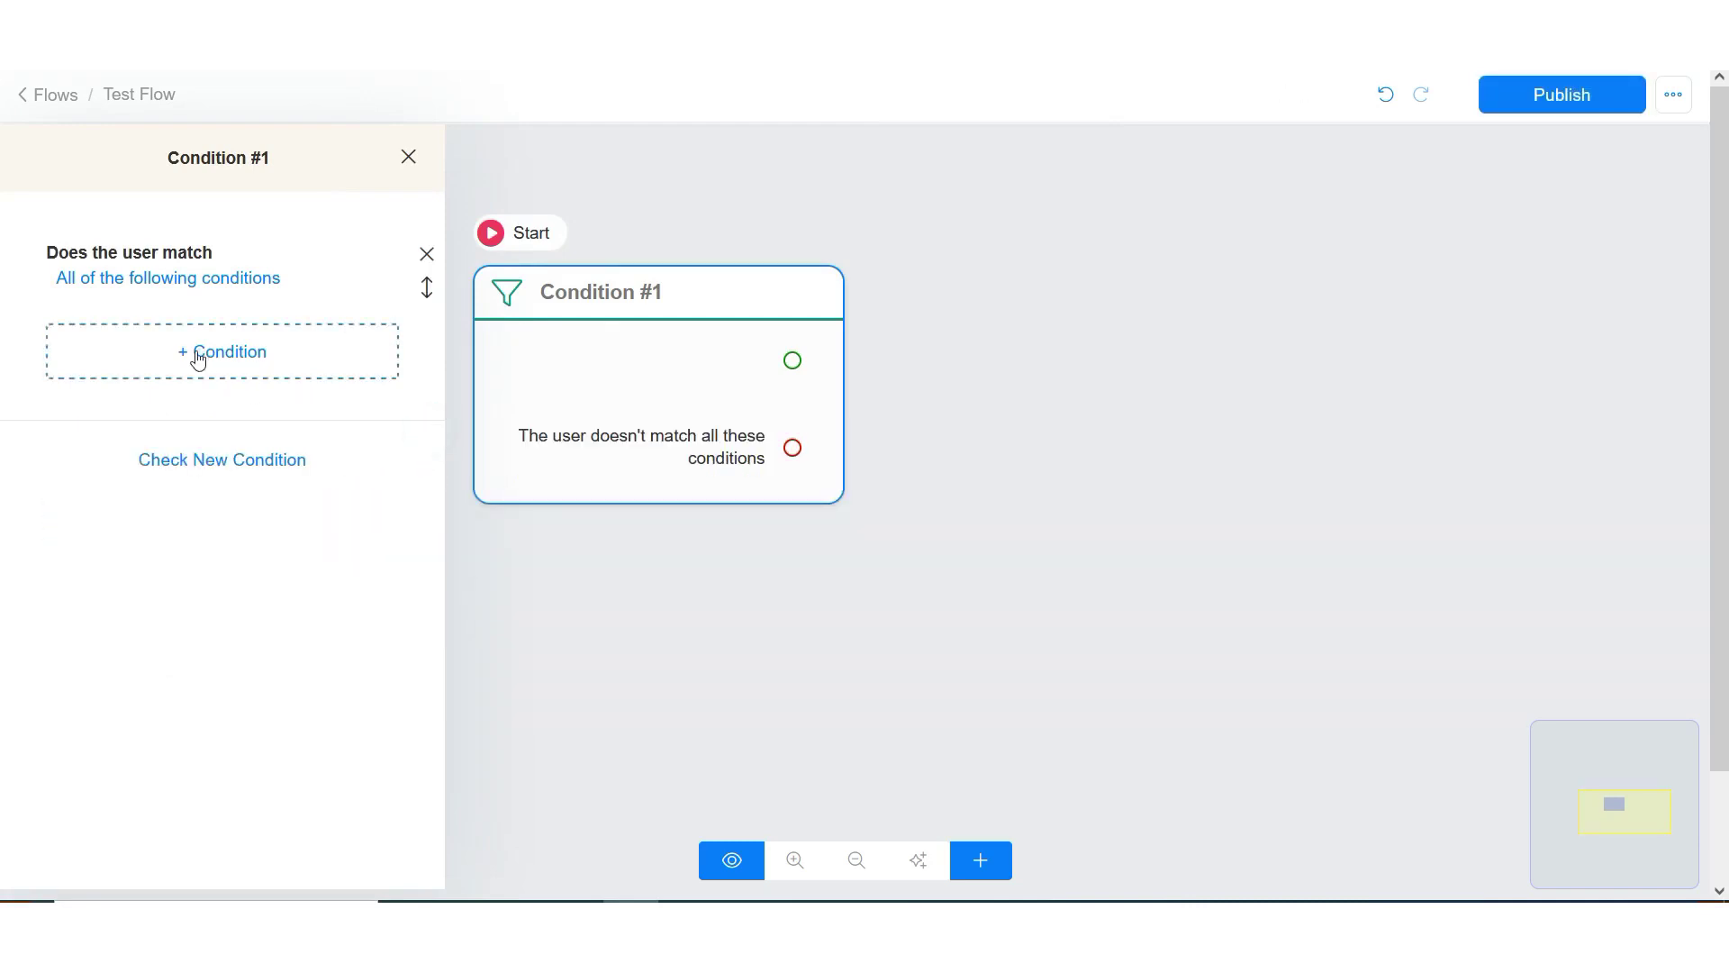
- Add and save a Tags Is Test rule in Condition #1
left_click(201, 359)
left_click(577, 167)
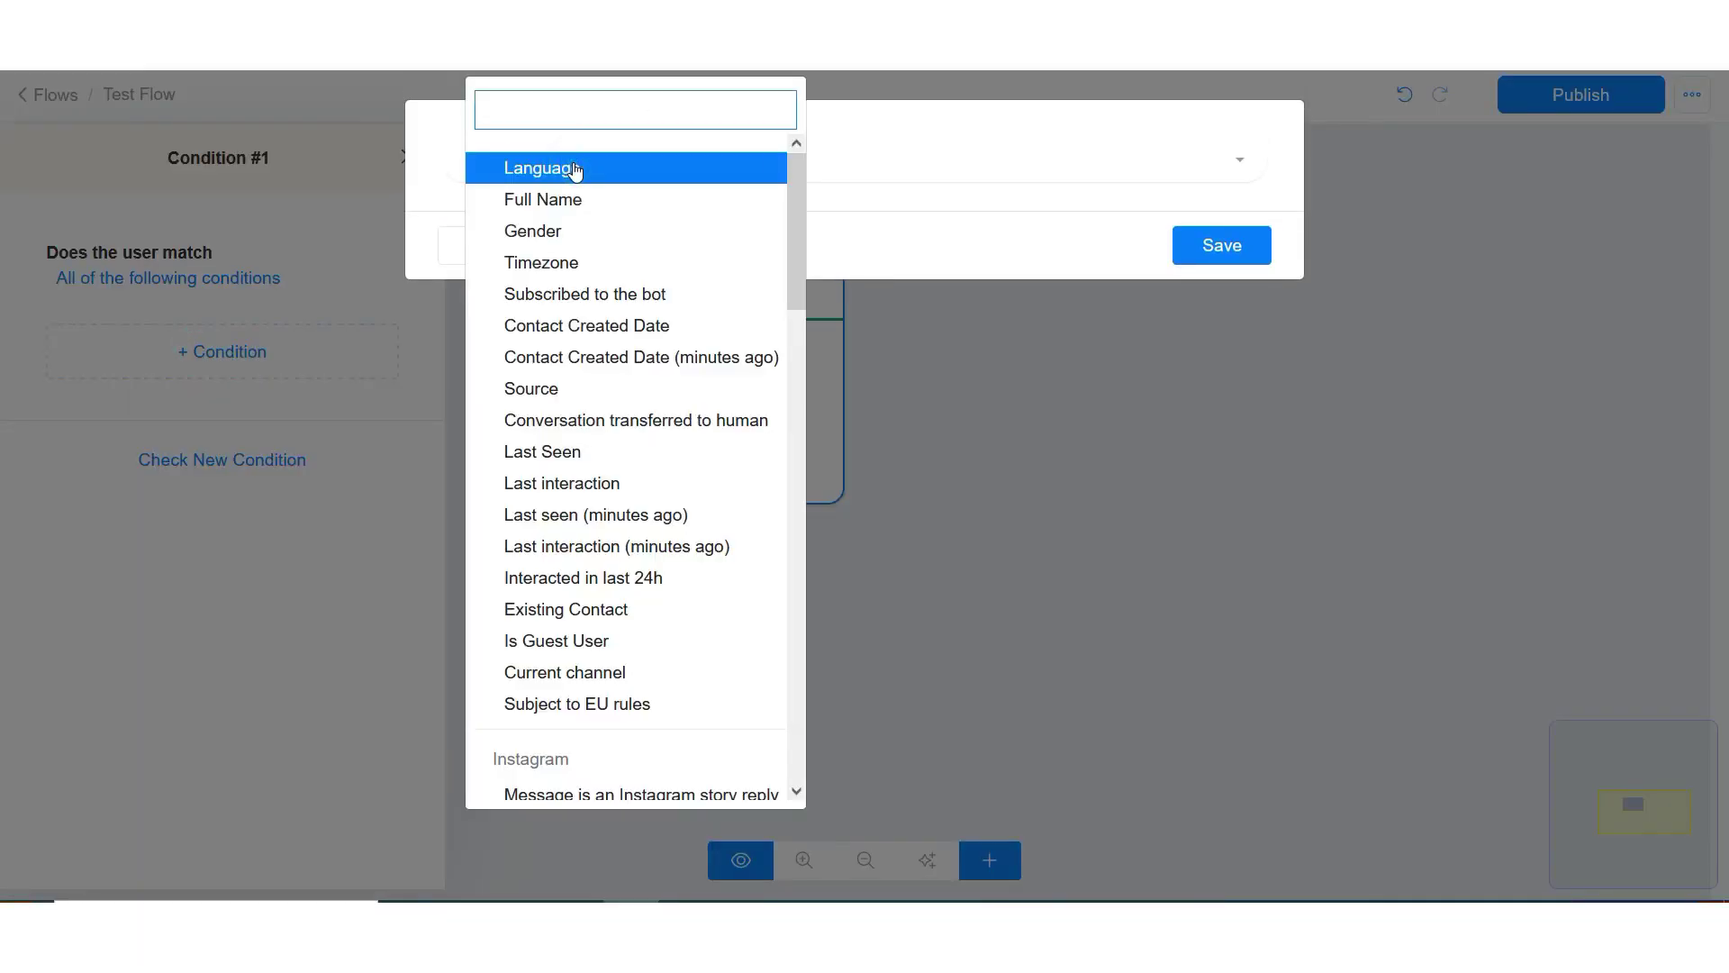
type("tag")
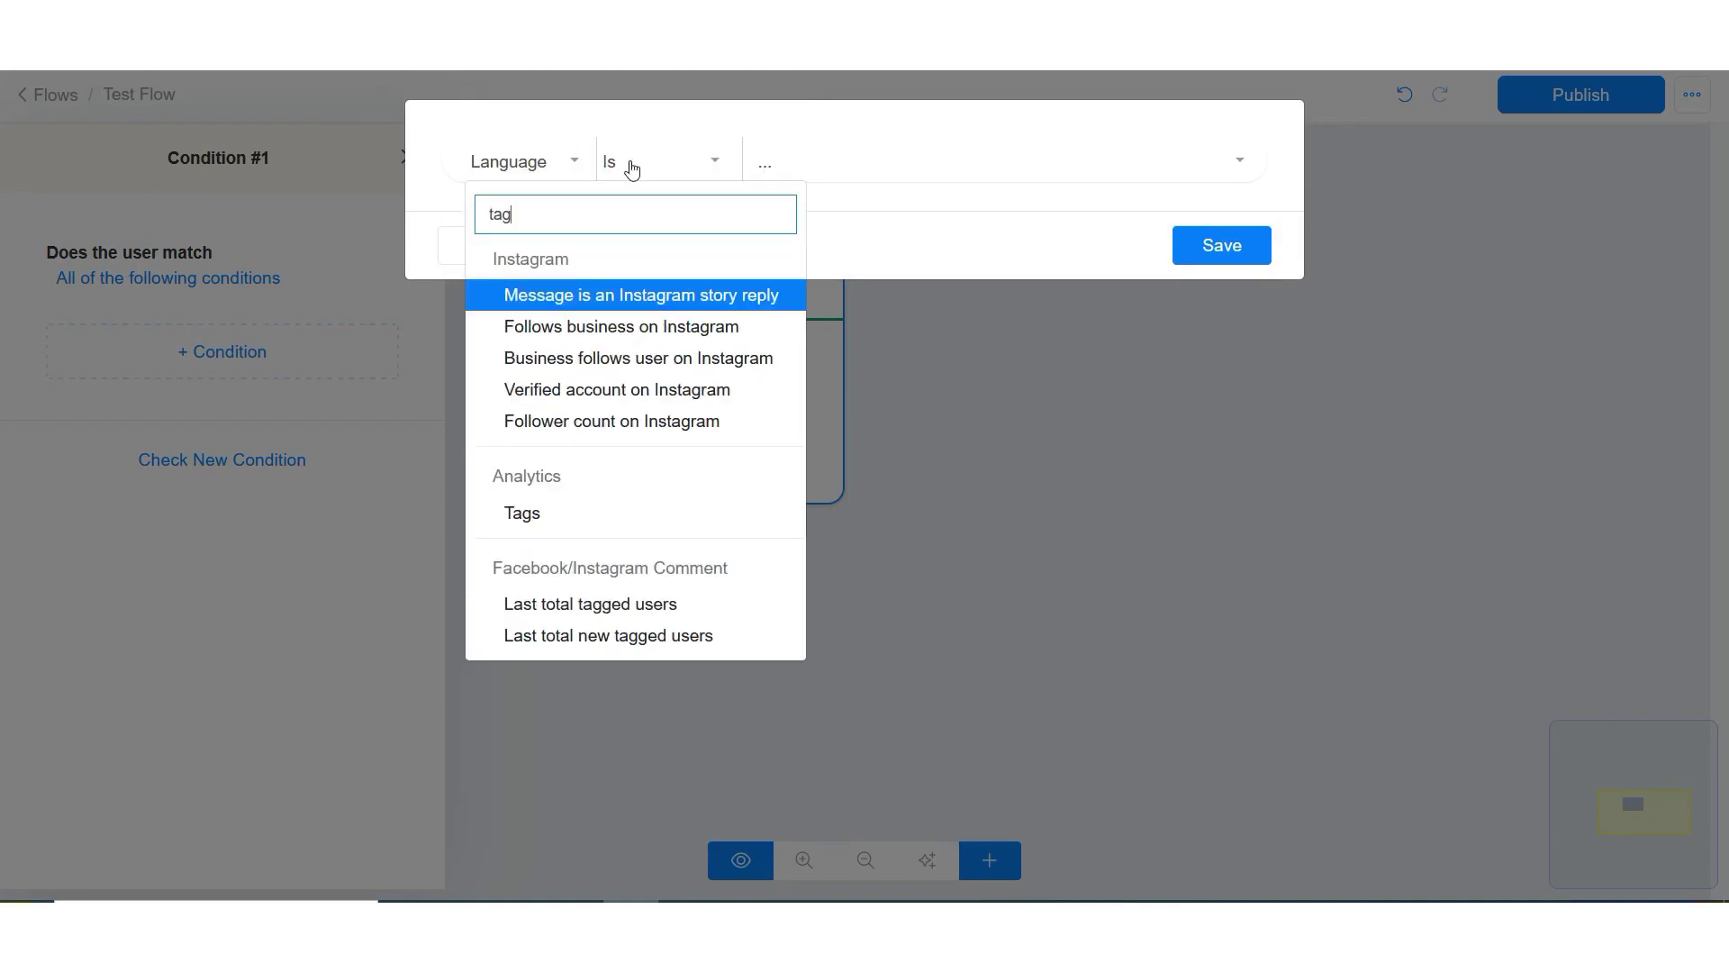
left_click(579, 511)
left_click(950, 169)
left_click(822, 351)
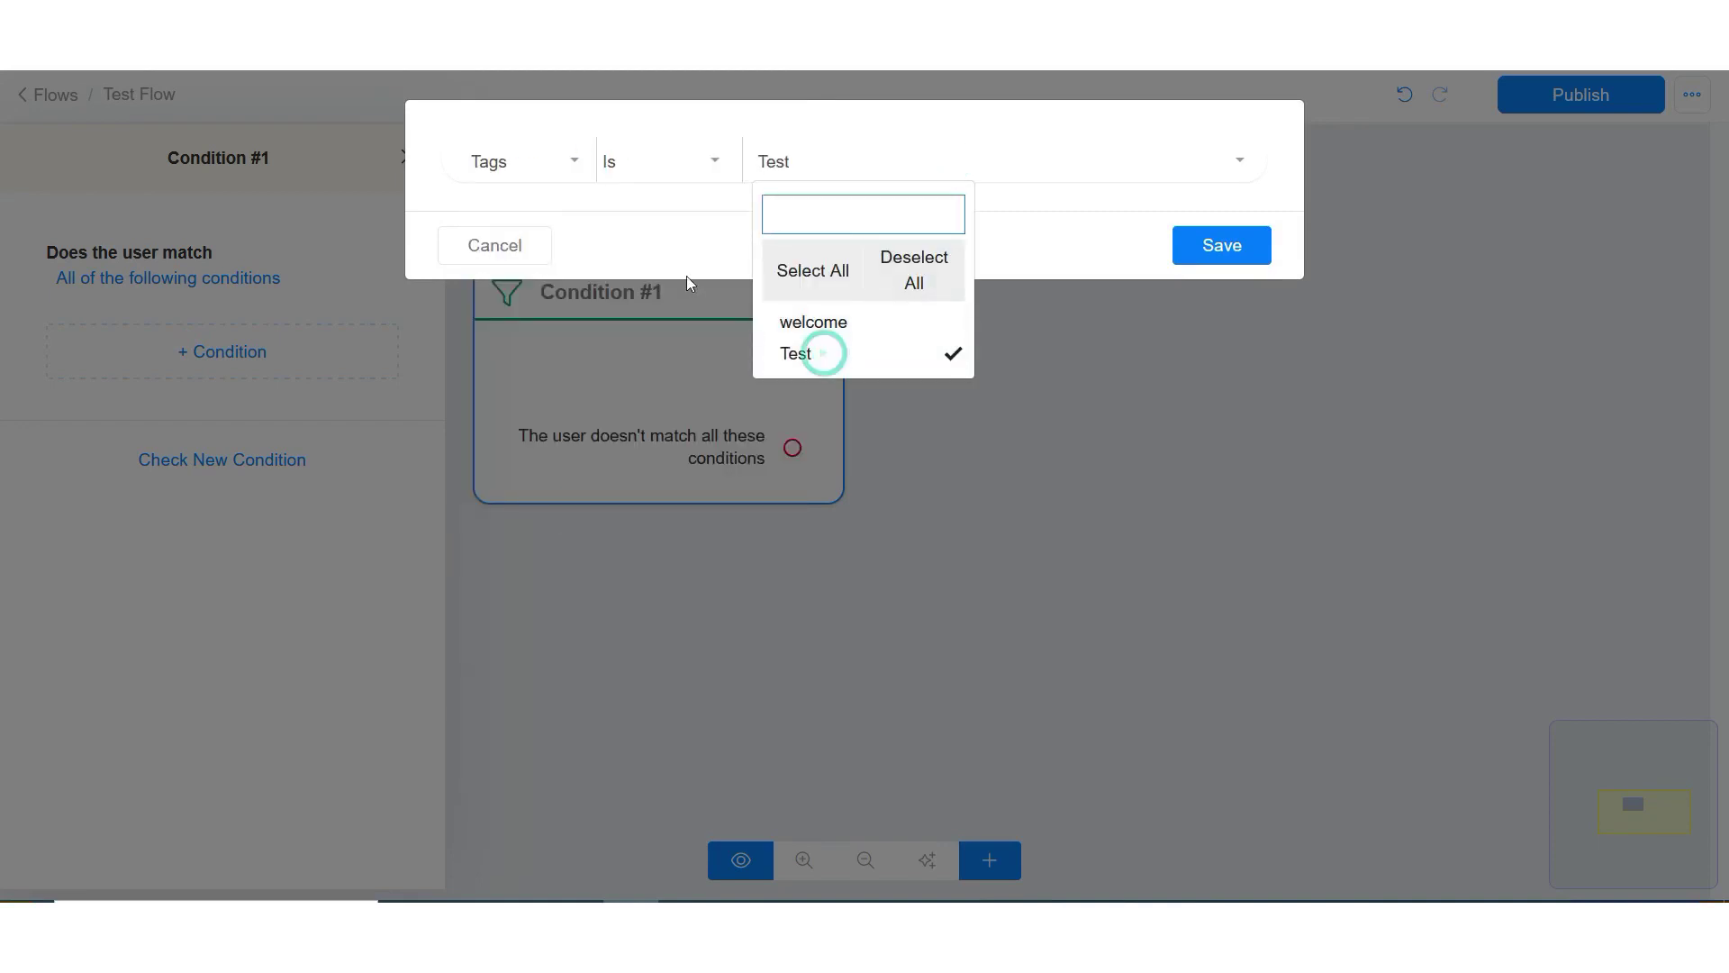
left_click(1093, 282)
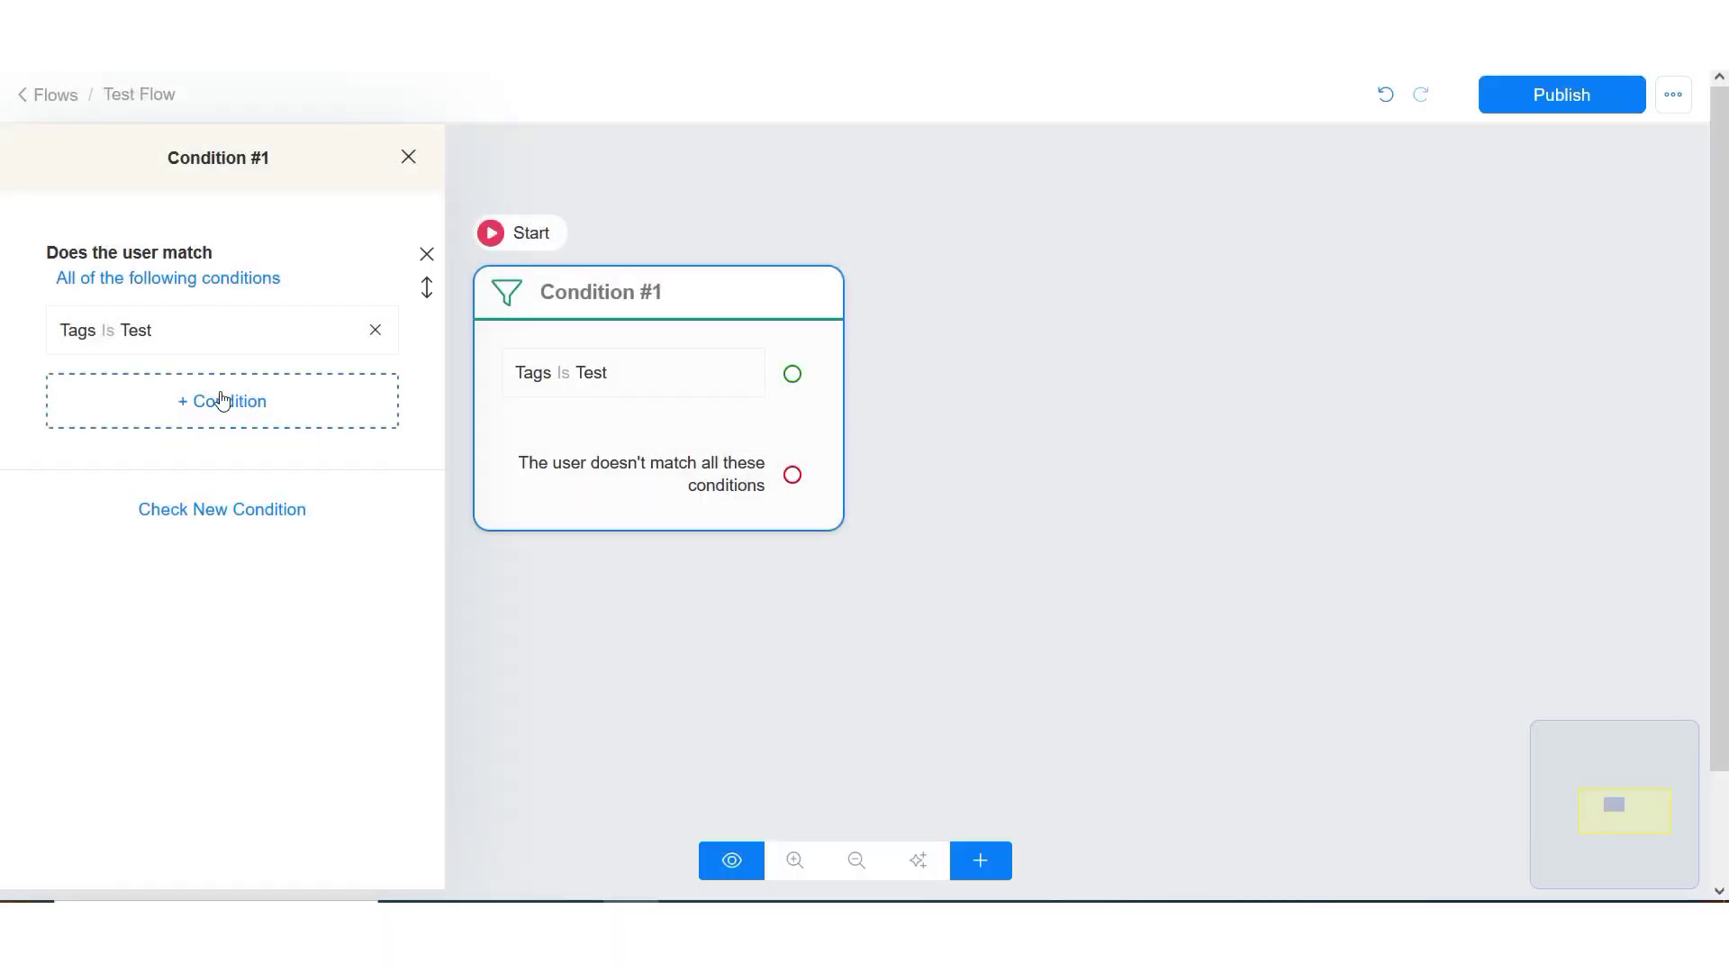
- Add and save a Follows business on Instagram Is Yes rule in Condition #1
left_click(223, 400)
left_click(579, 173)
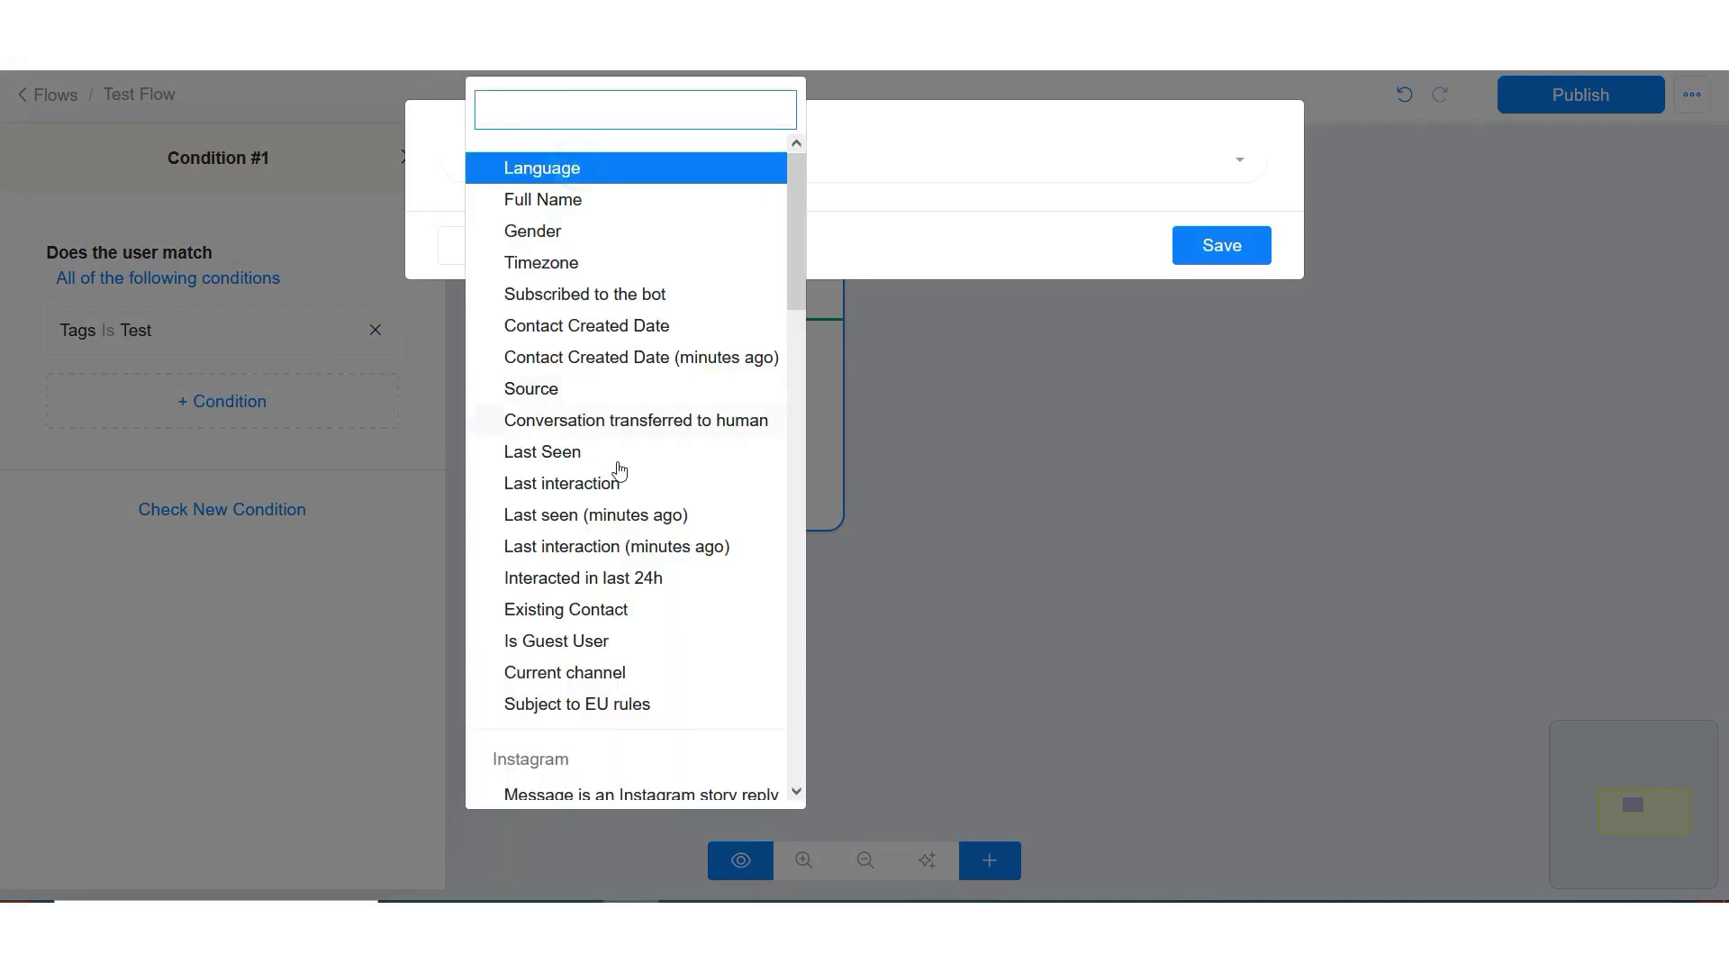
scroll(618, 463, "down", 3)
left_click(631, 491)
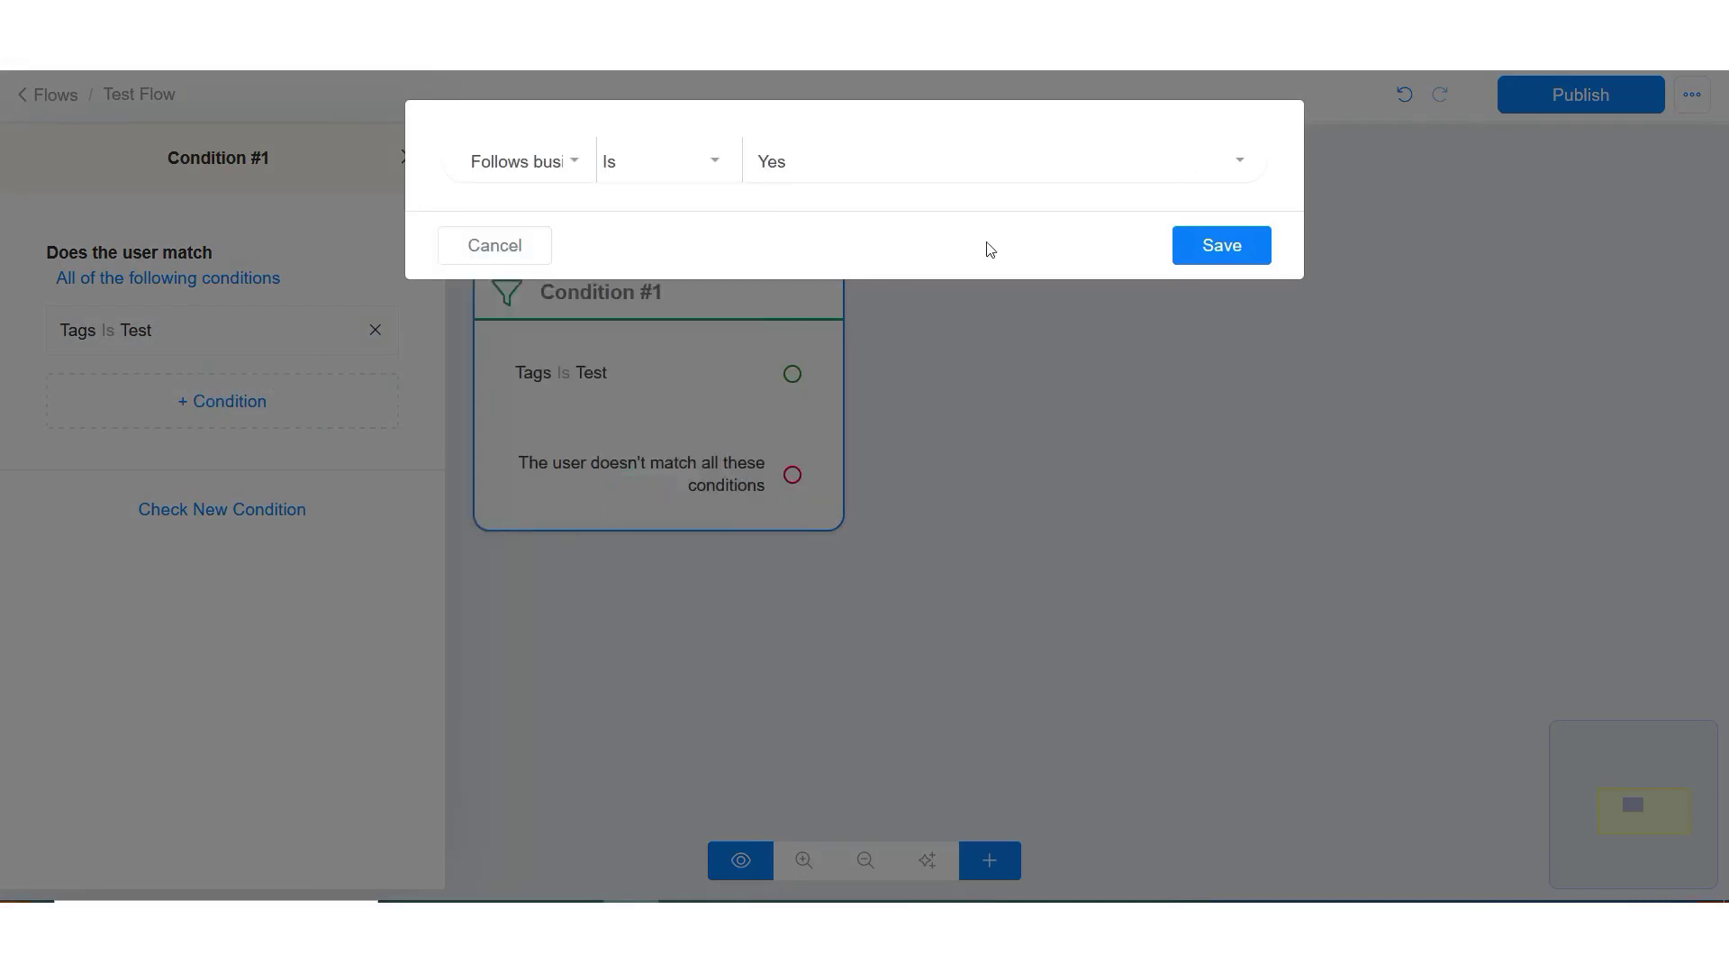
left_click(576, 162)
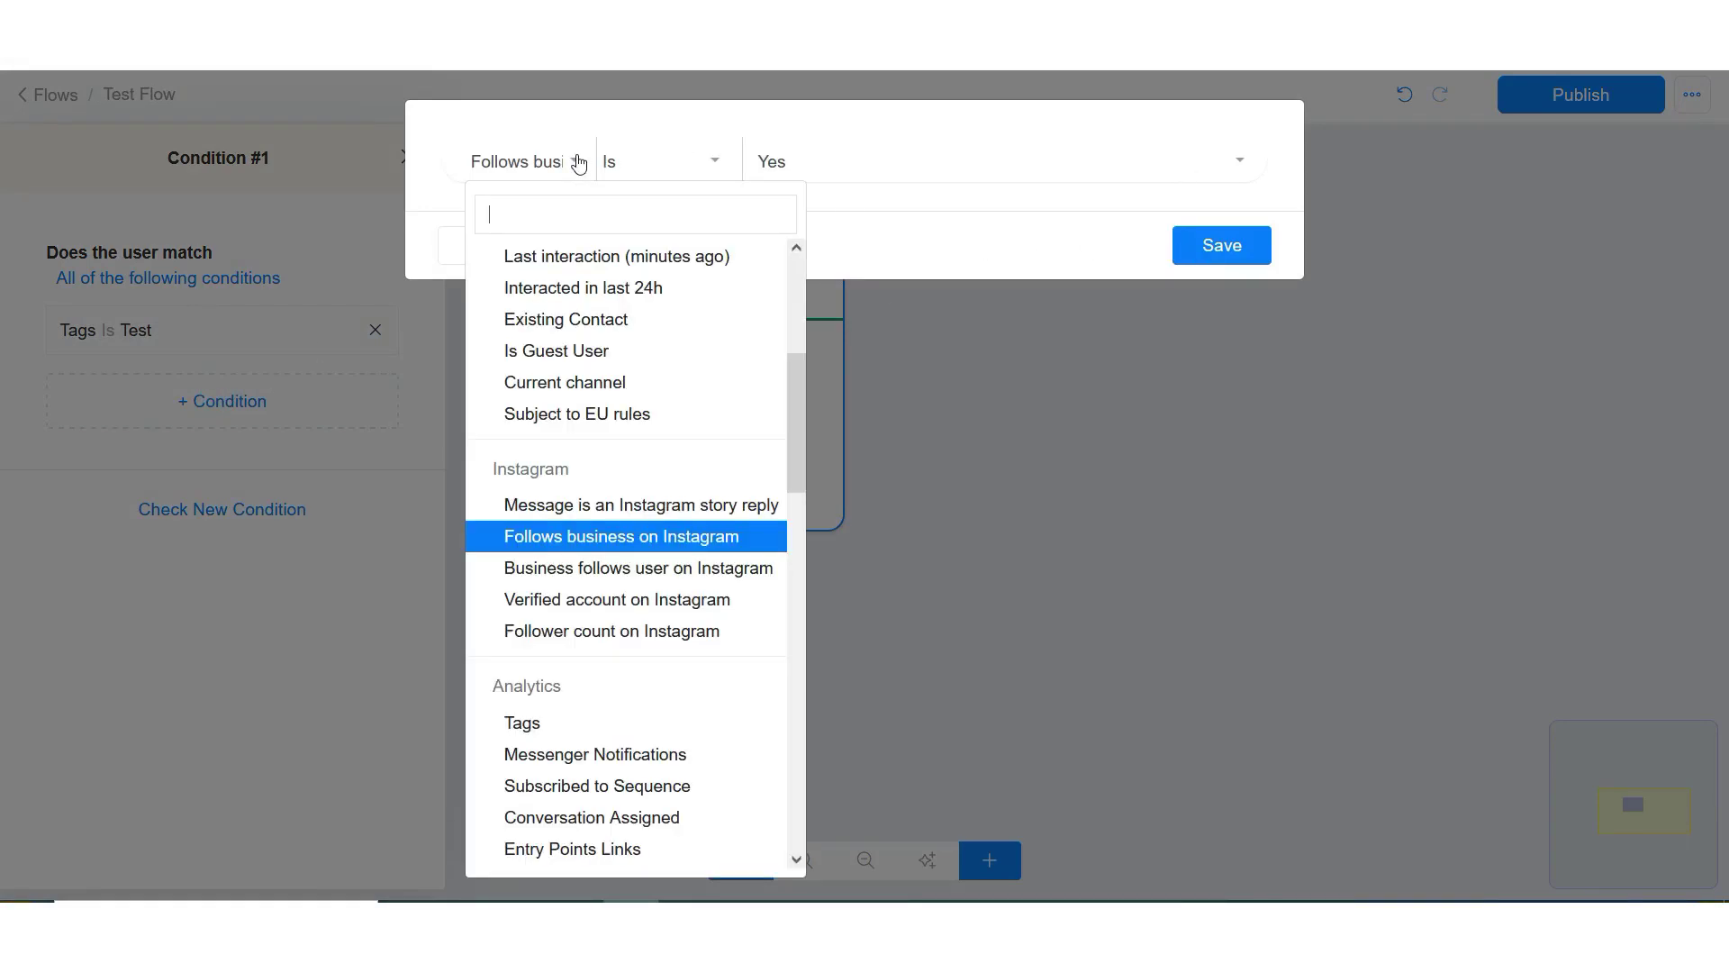
left_click(649, 538)
left_click(1205, 251)
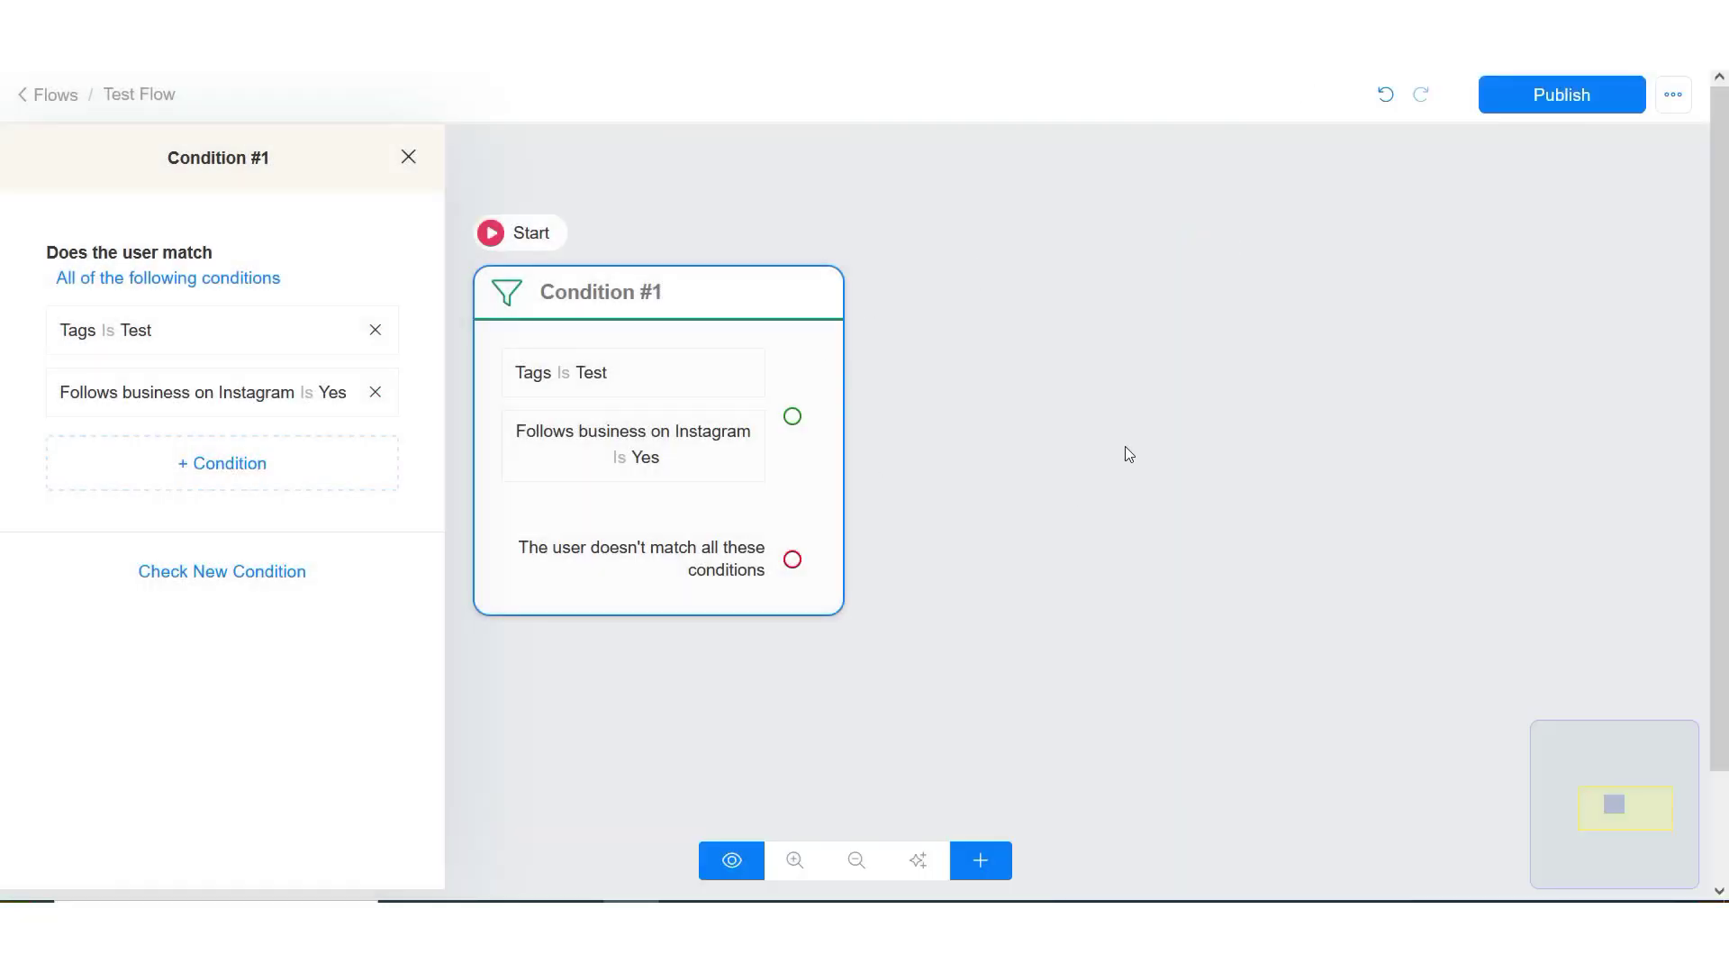
- Connect the match branch to Send Message #1 containing the text 'Yesy'
left_click_drag(790, 381, 1054, 245)
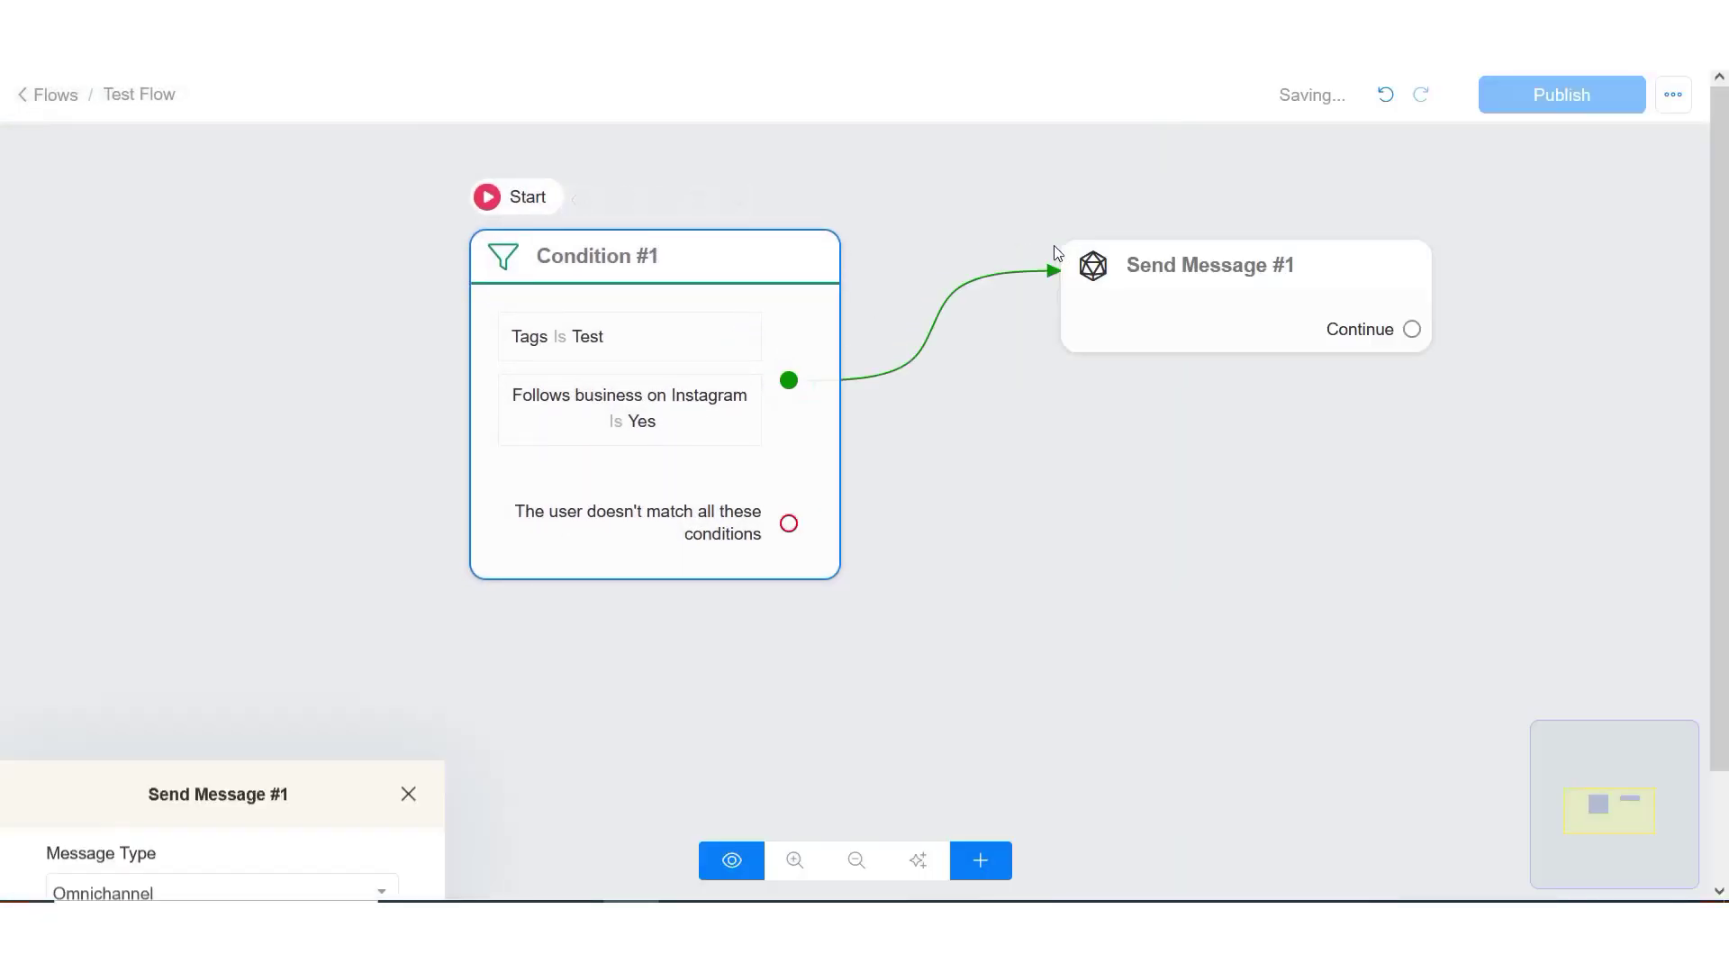
left_click(213, 586)
left_click(85, 110)
left_click(261, 433)
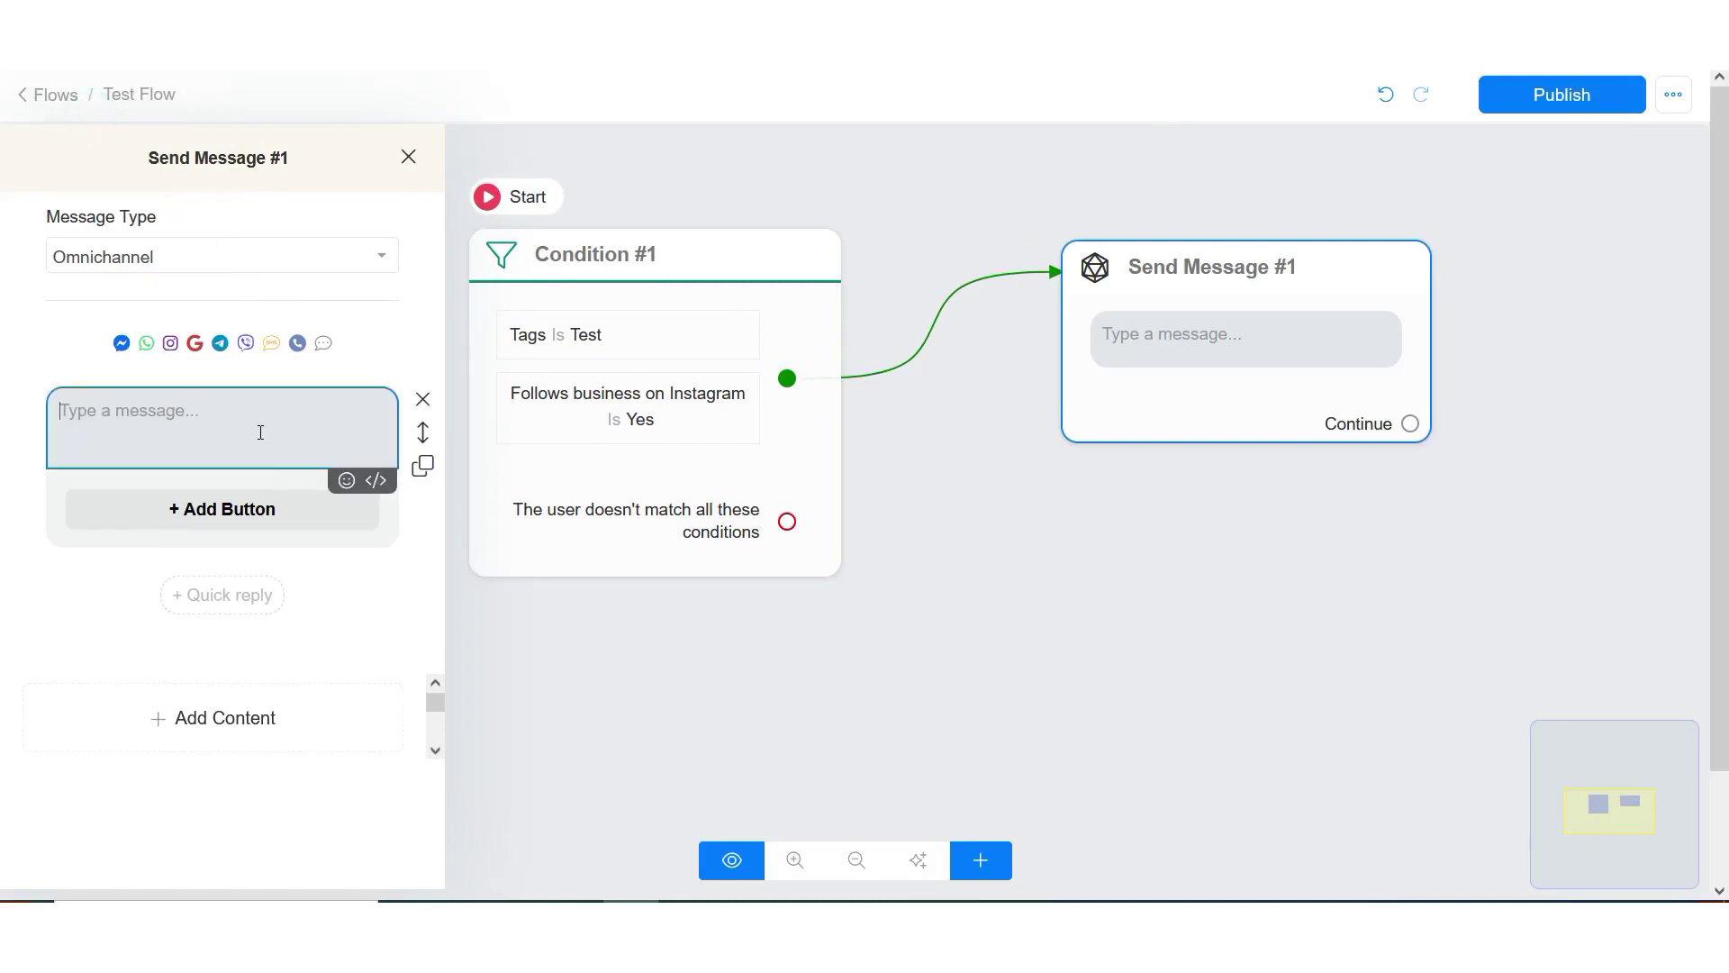
type("Yesy")
left_click(563, 682)
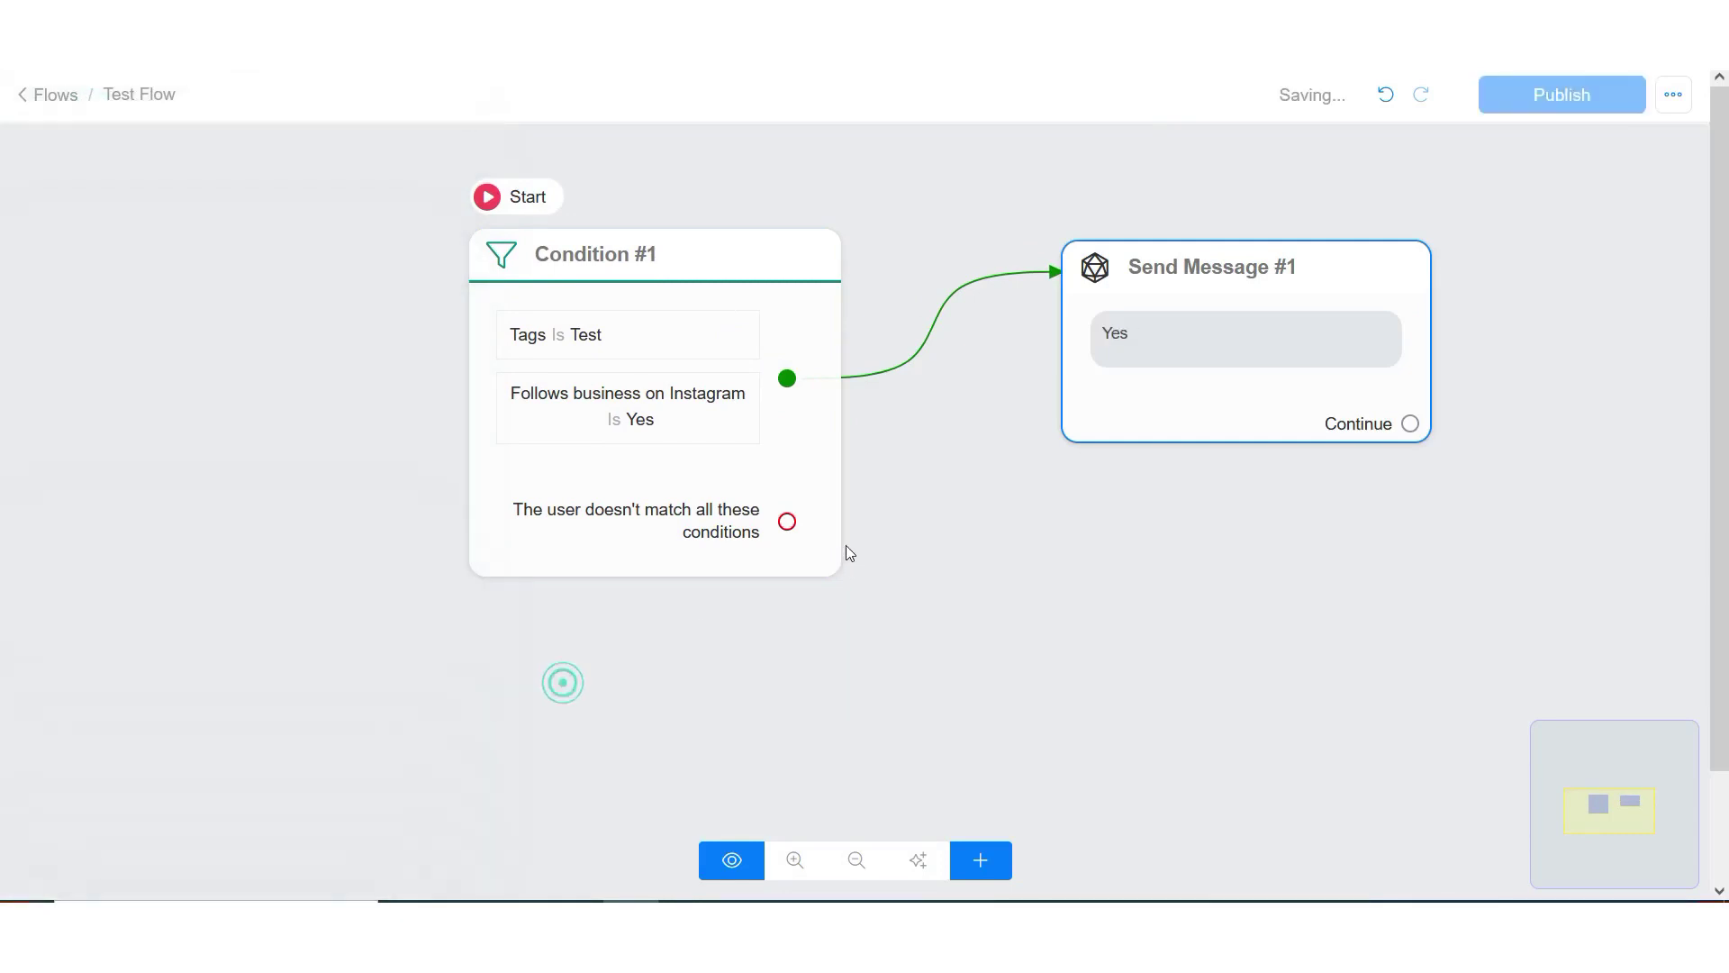
- Connect the no-match branch to Send Message #2 containing the text 'No'
left_click_drag(788, 522, 1085, 578)
left_click(158, 577)
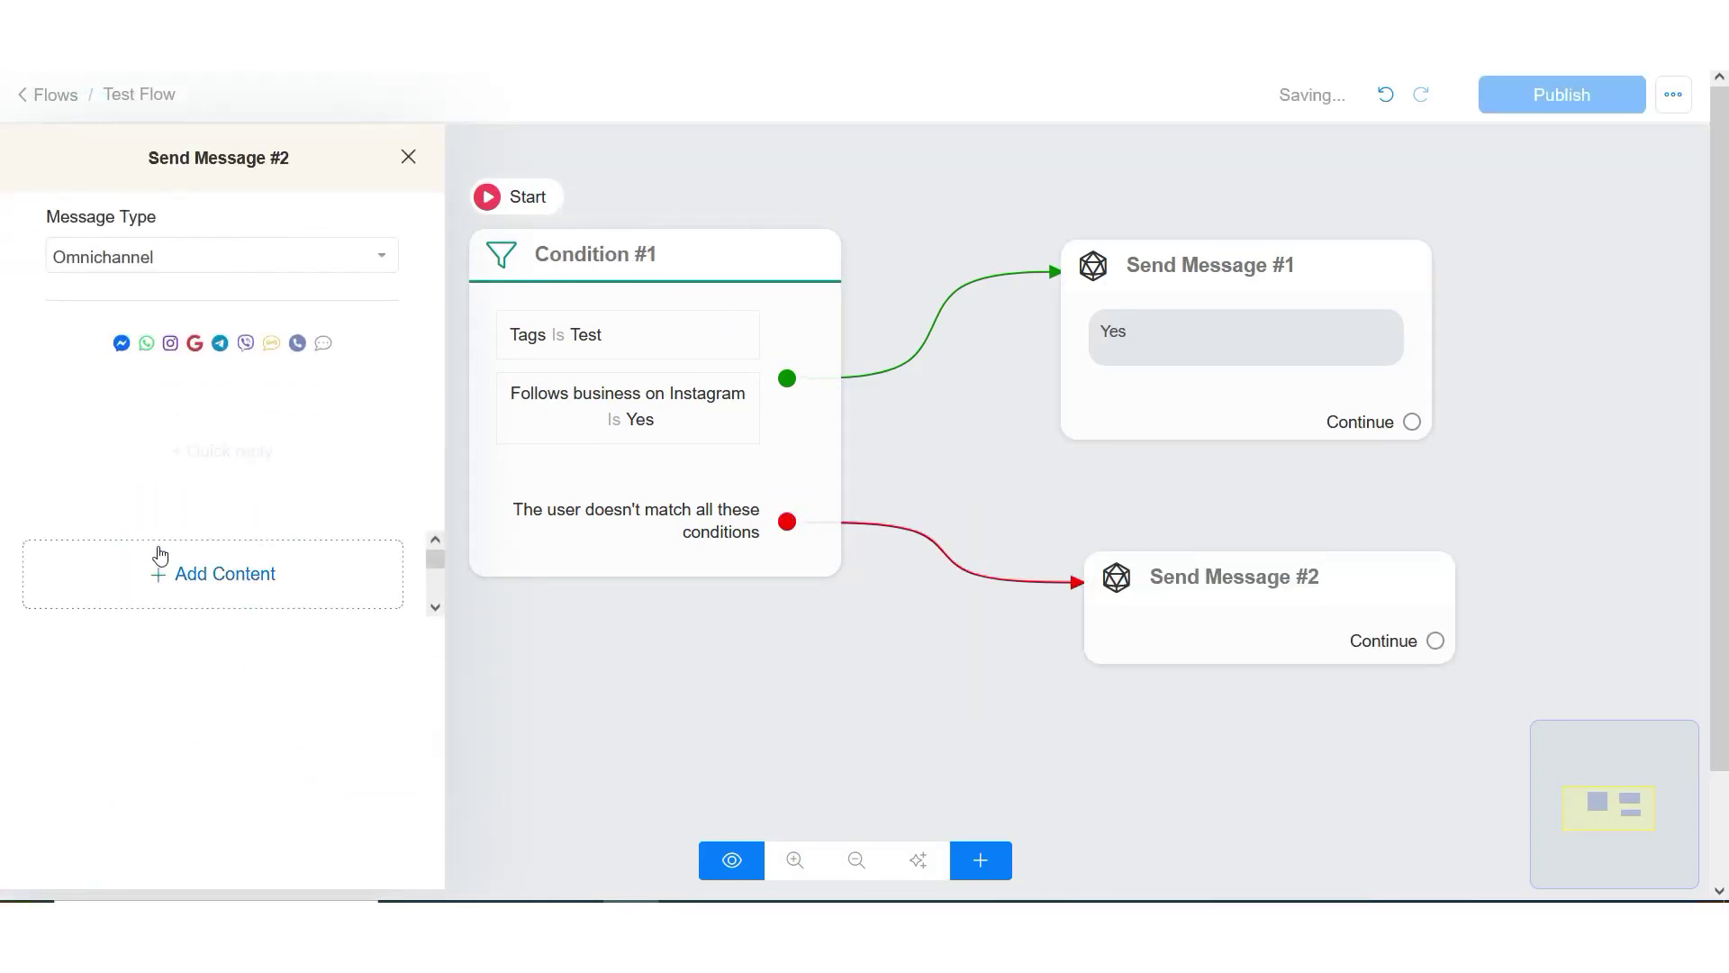
left_click(96, 112)
left_click(269, 443)
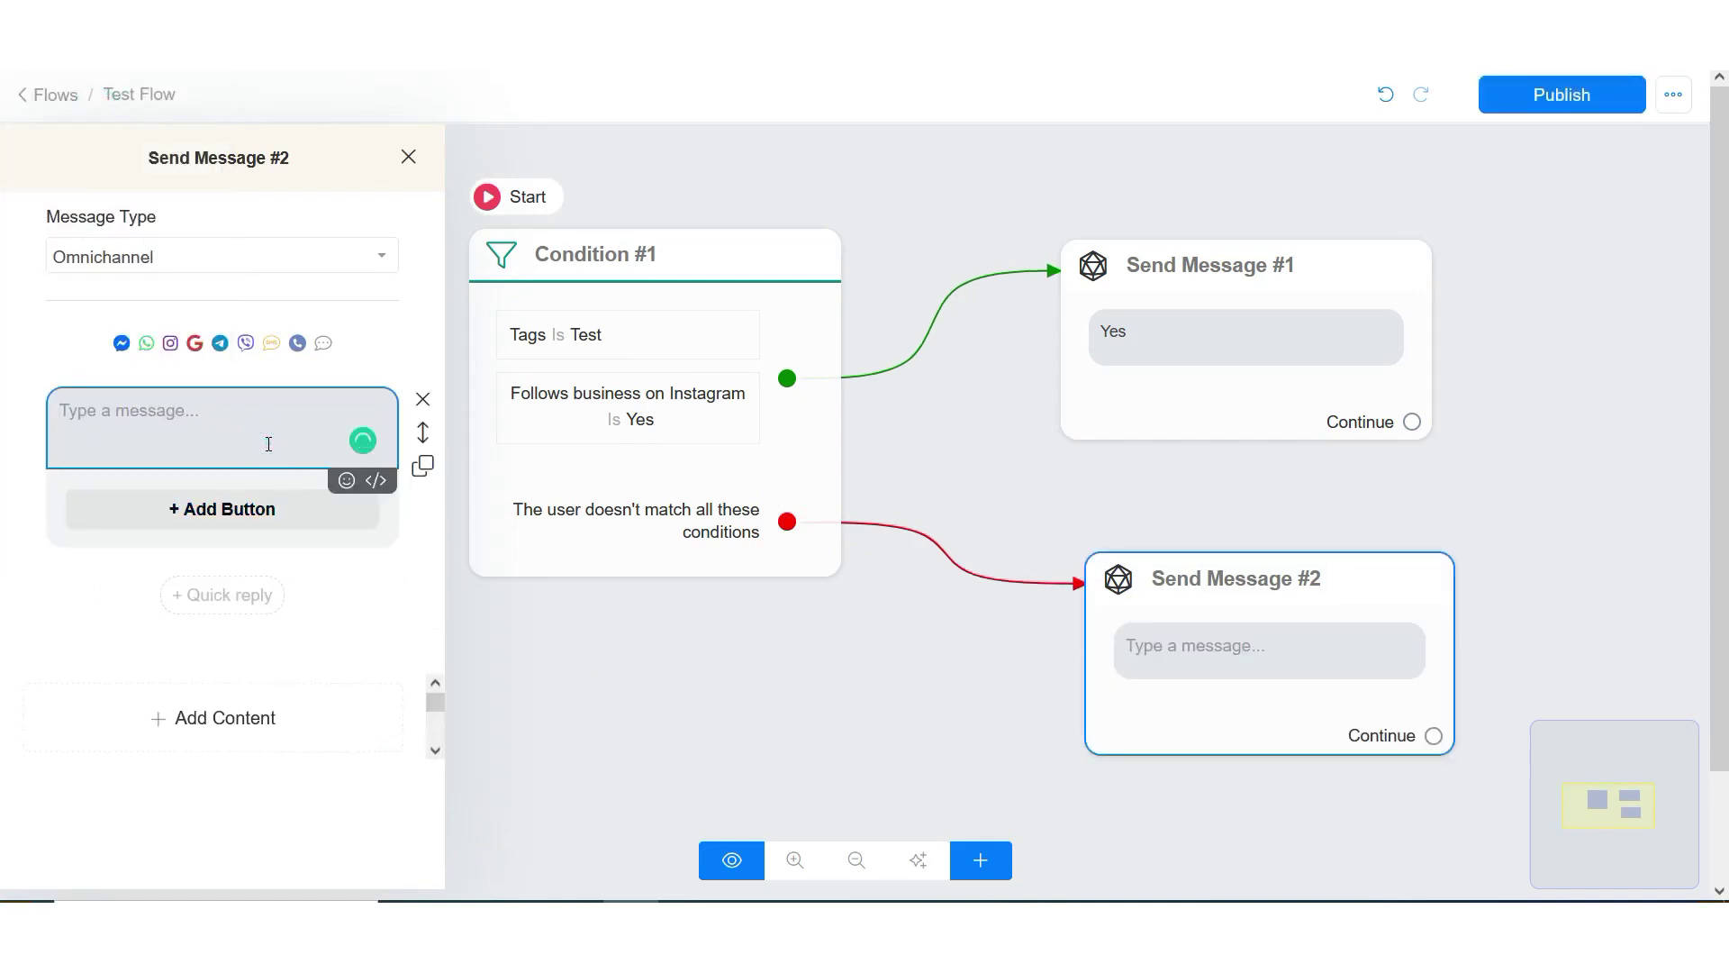
type("No")
left_click(892, 680)
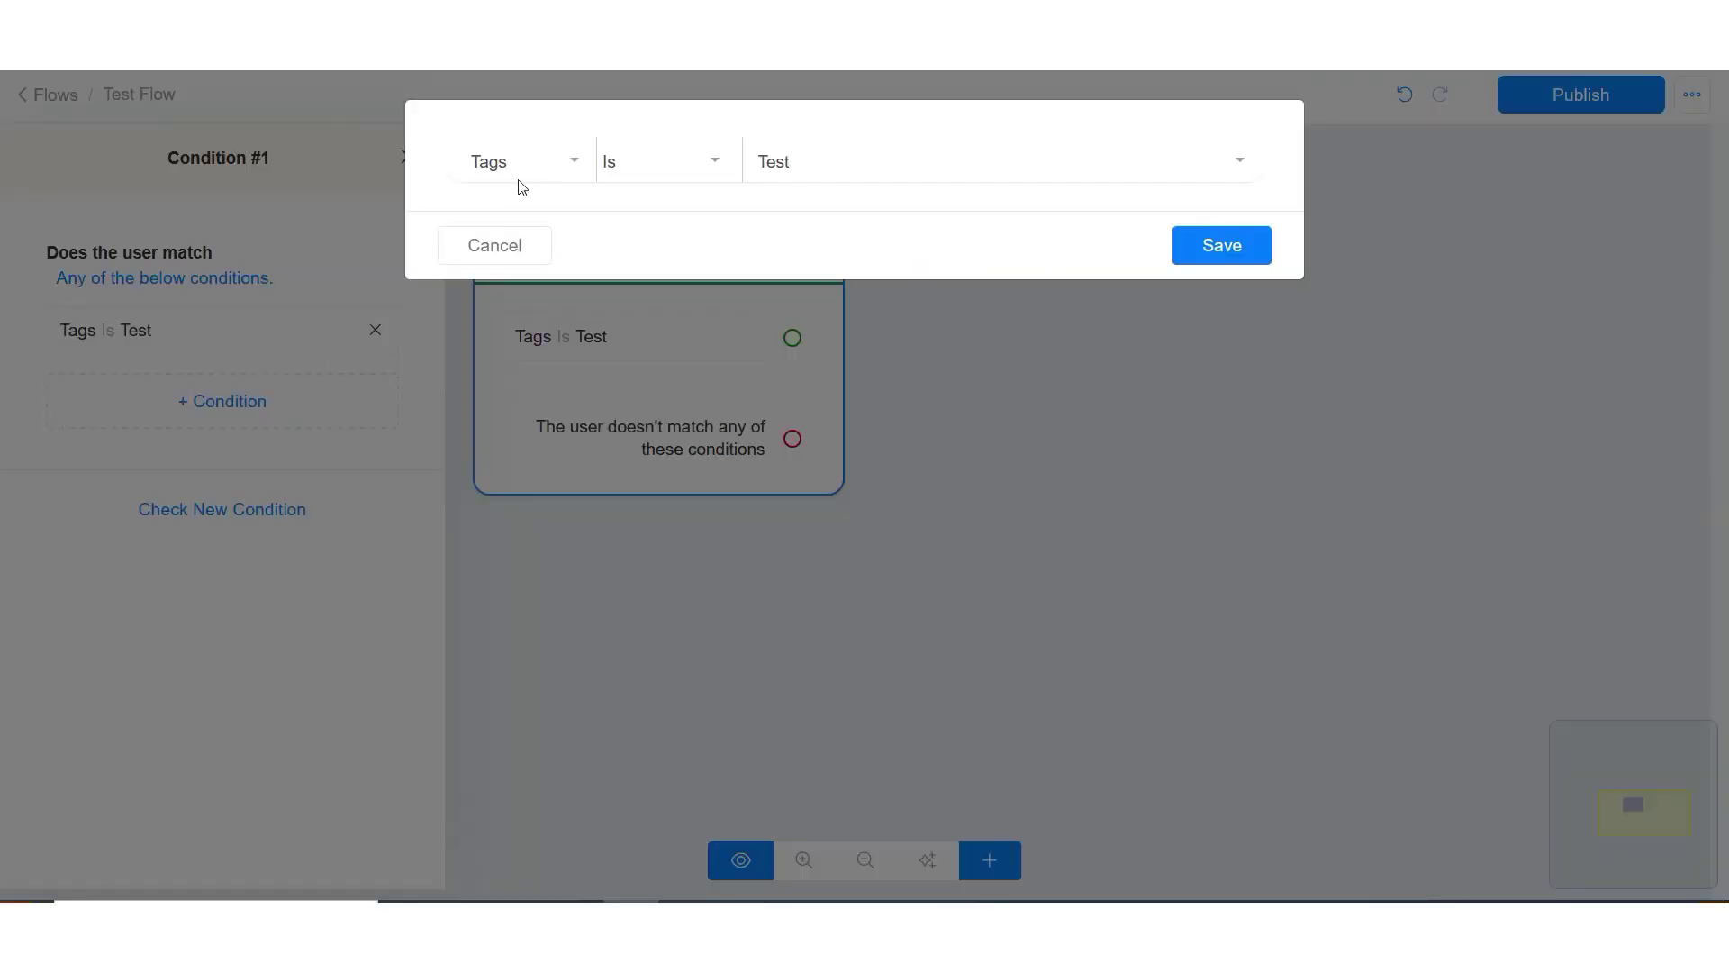
- Keep Tags as the attribute and re-save the Tags Is Test rule
left_click(525, 172)
left_click(500, 418)
left_click(1234, 256)
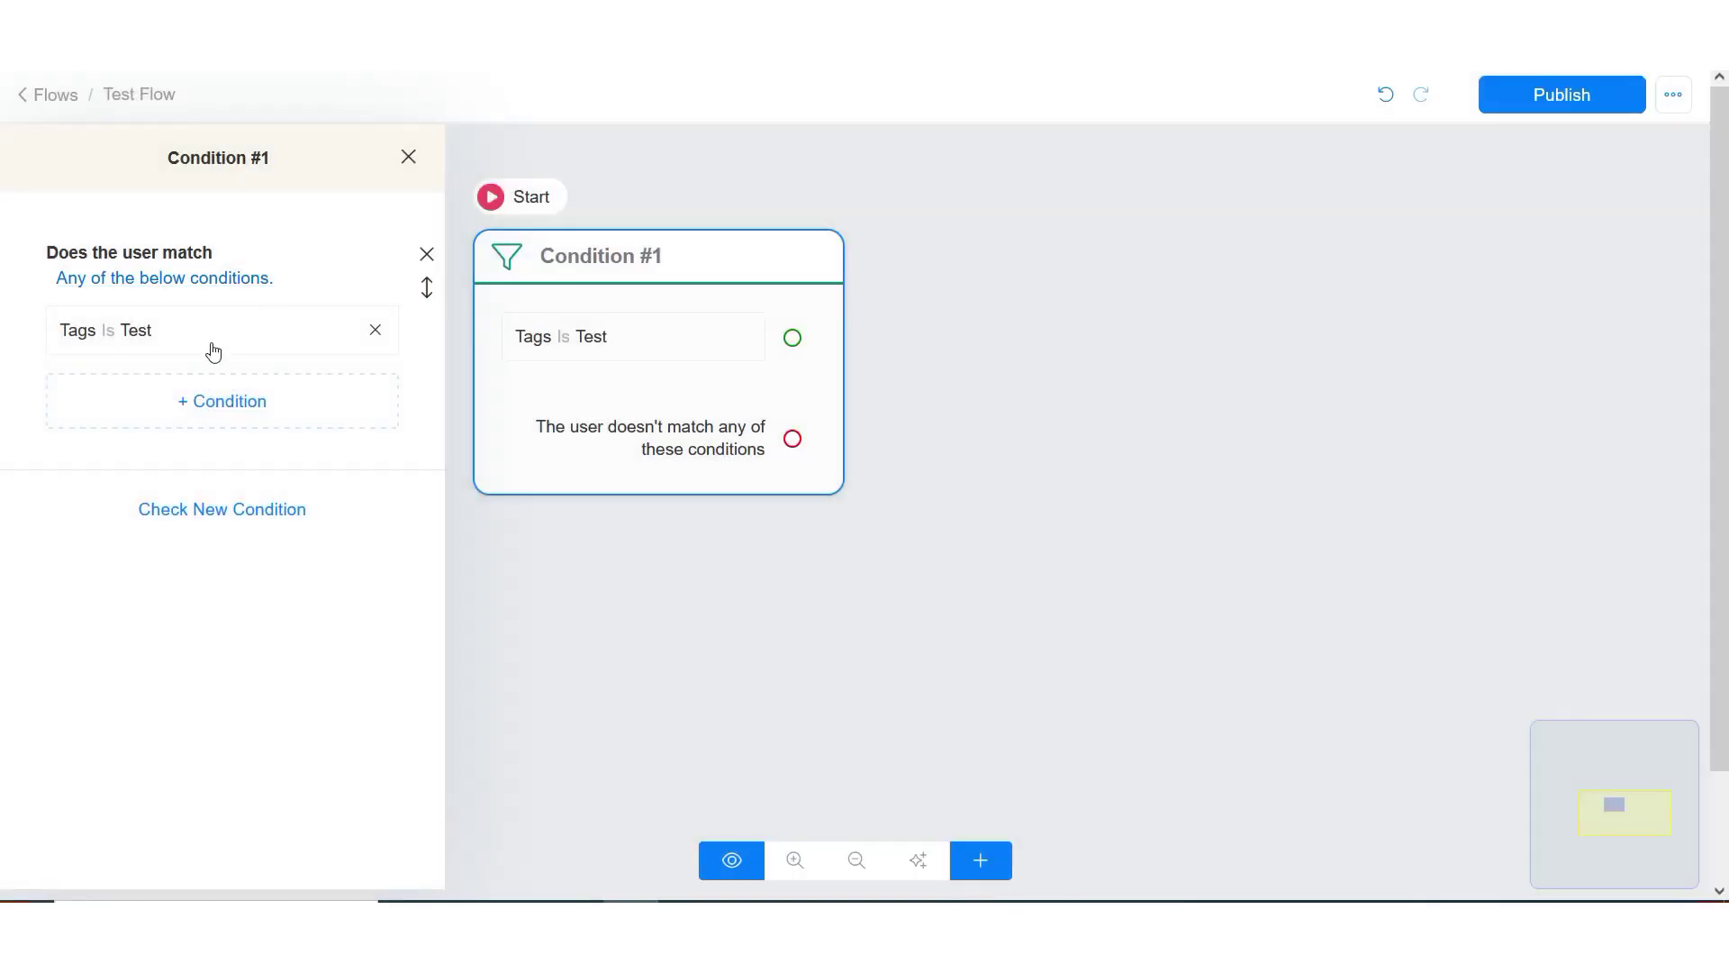
- Add a Follows business on Instagram rule and route the match branch to a new Send Message #1
left_click(221, 399)
left_click(512, 162)
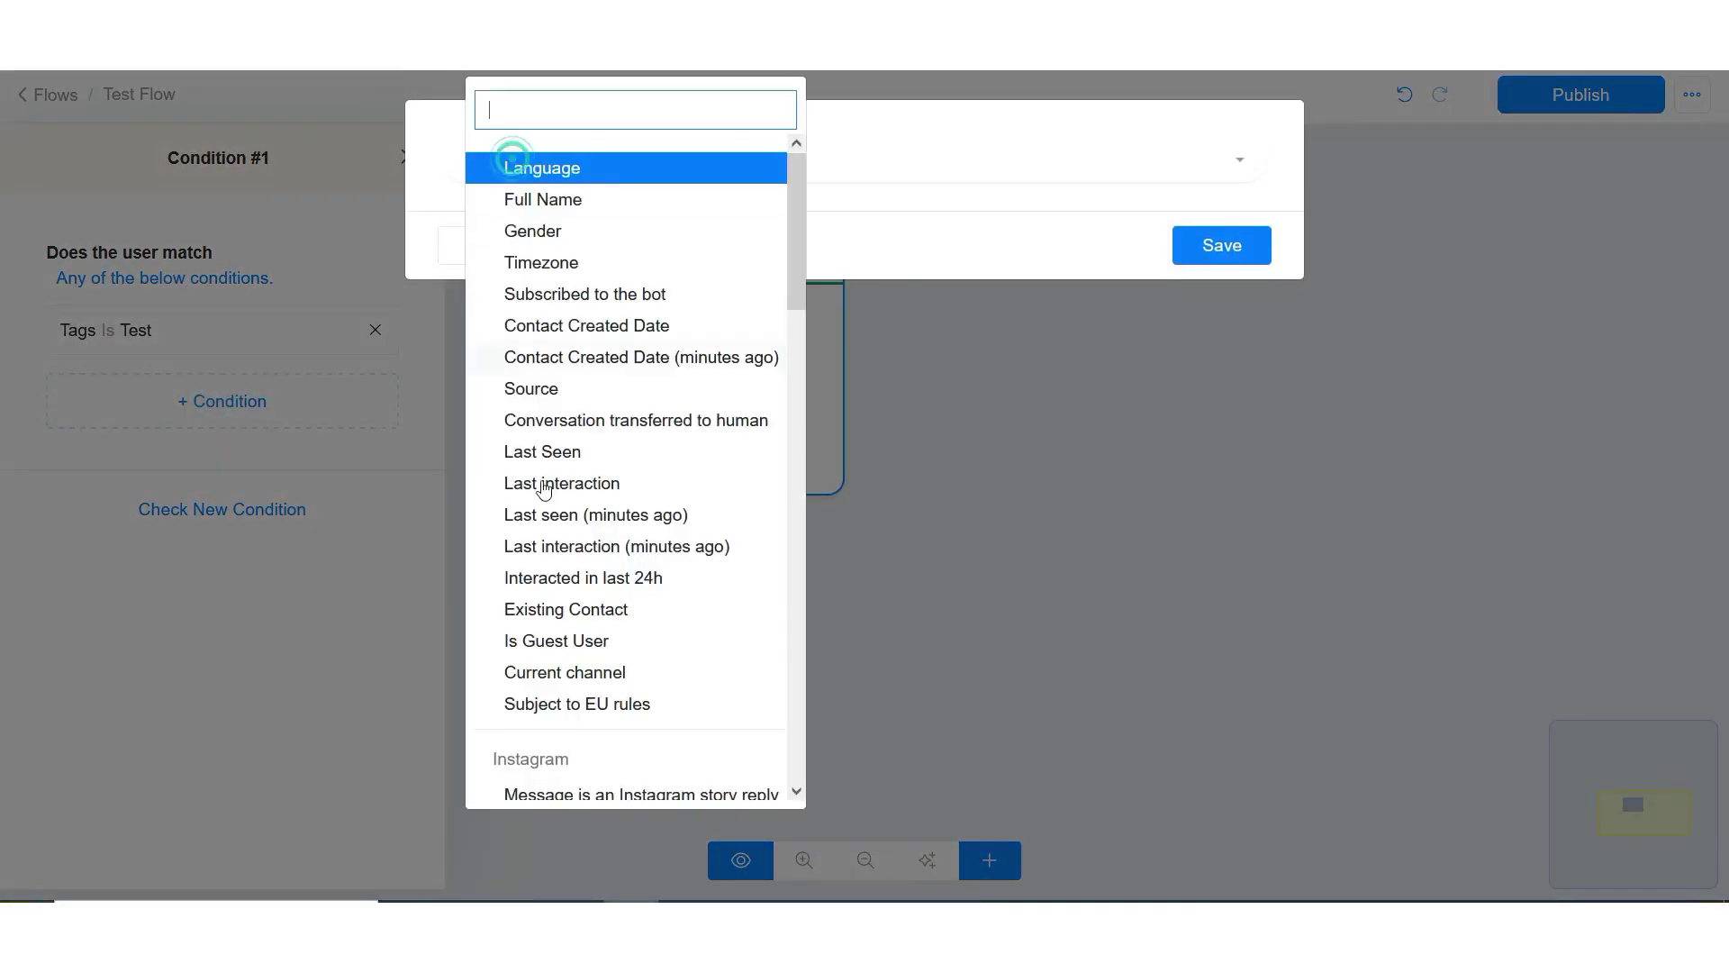
scroll(550, 450, "down", 4)
left_click(611, 486)
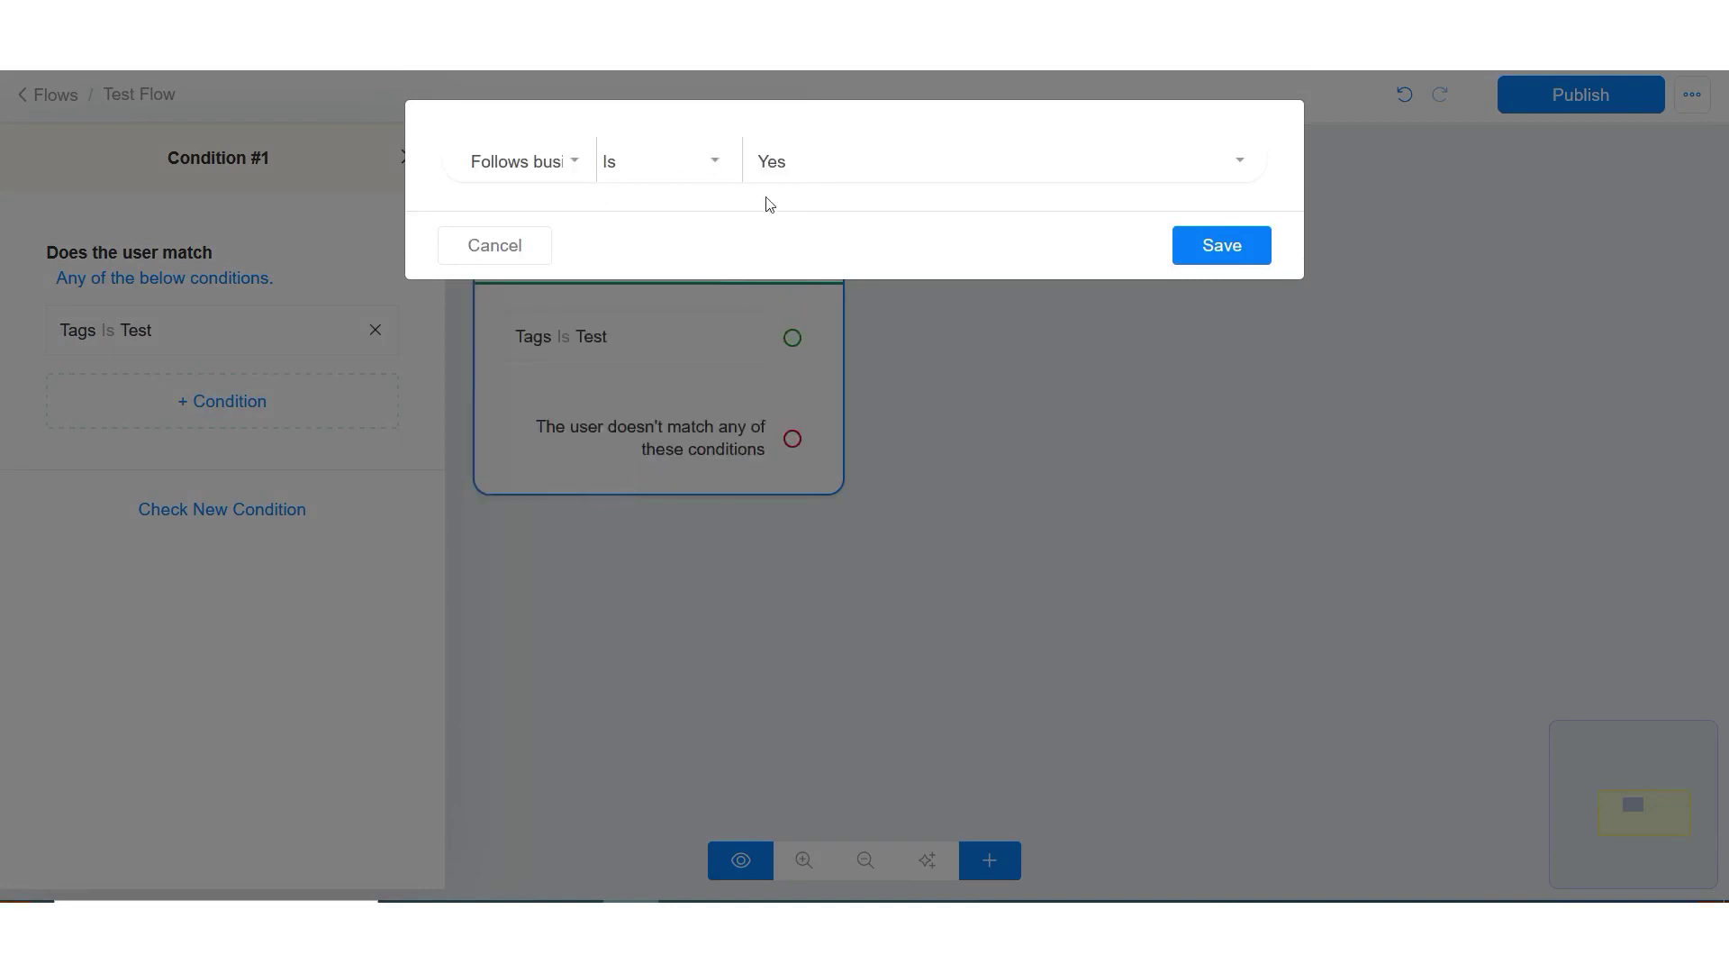
left_click(1242, 258)
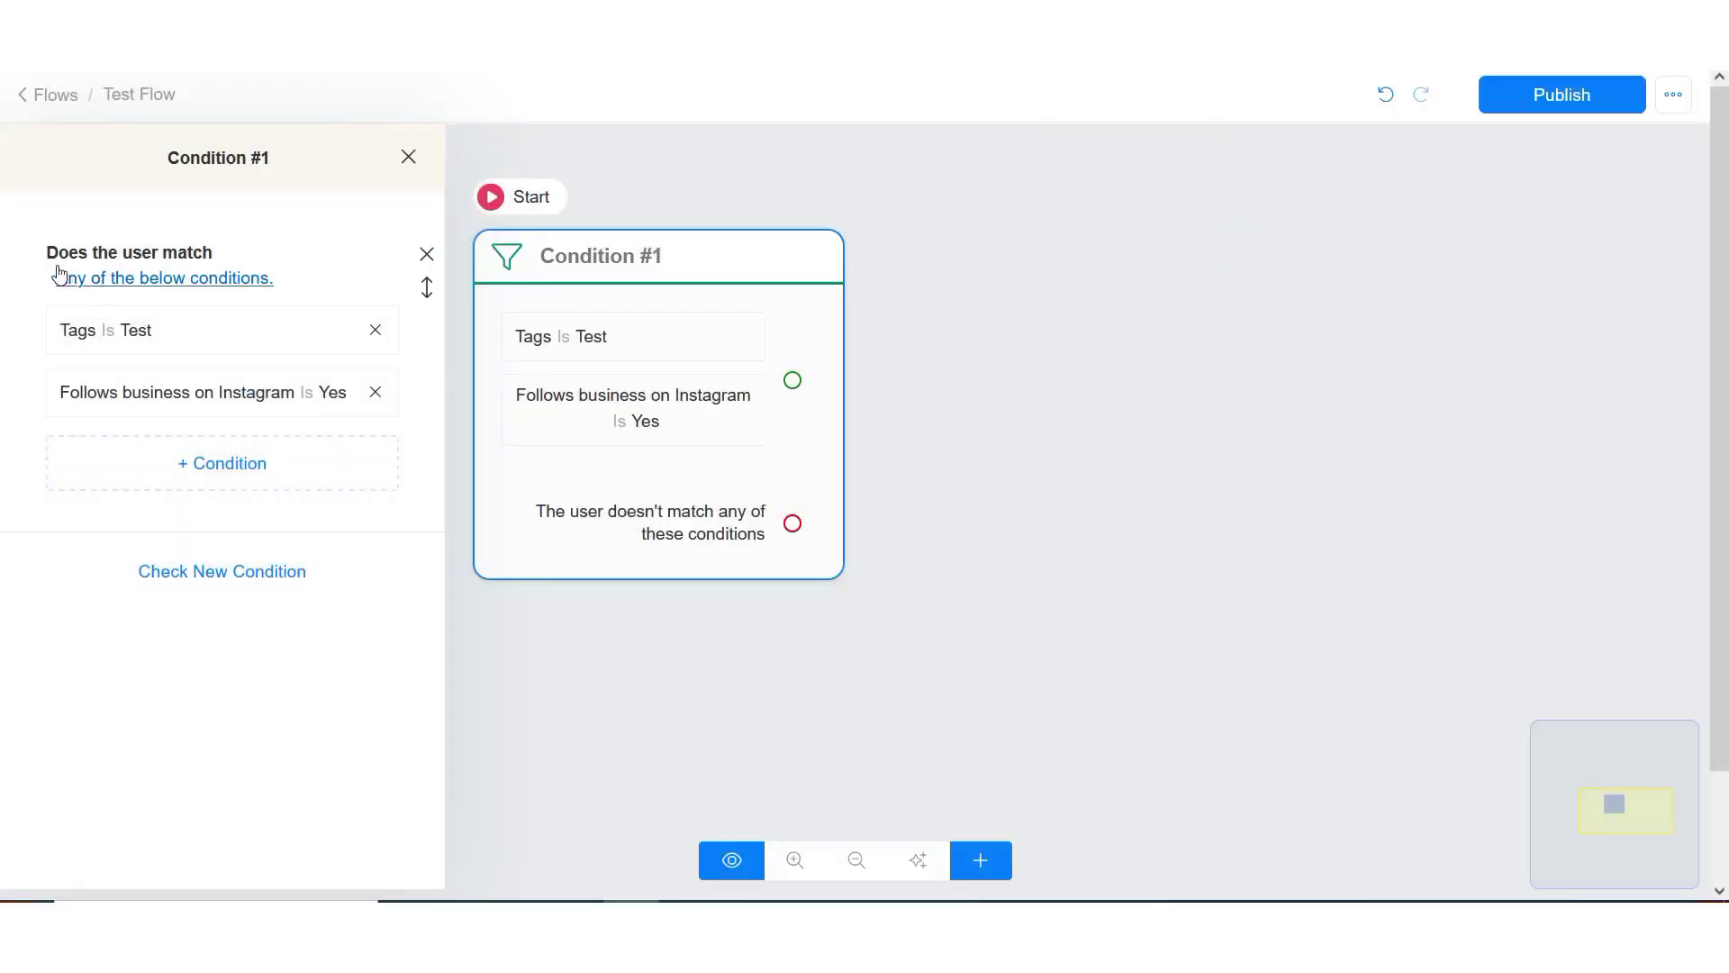
left_click_drag(793, 380, 995, 287)
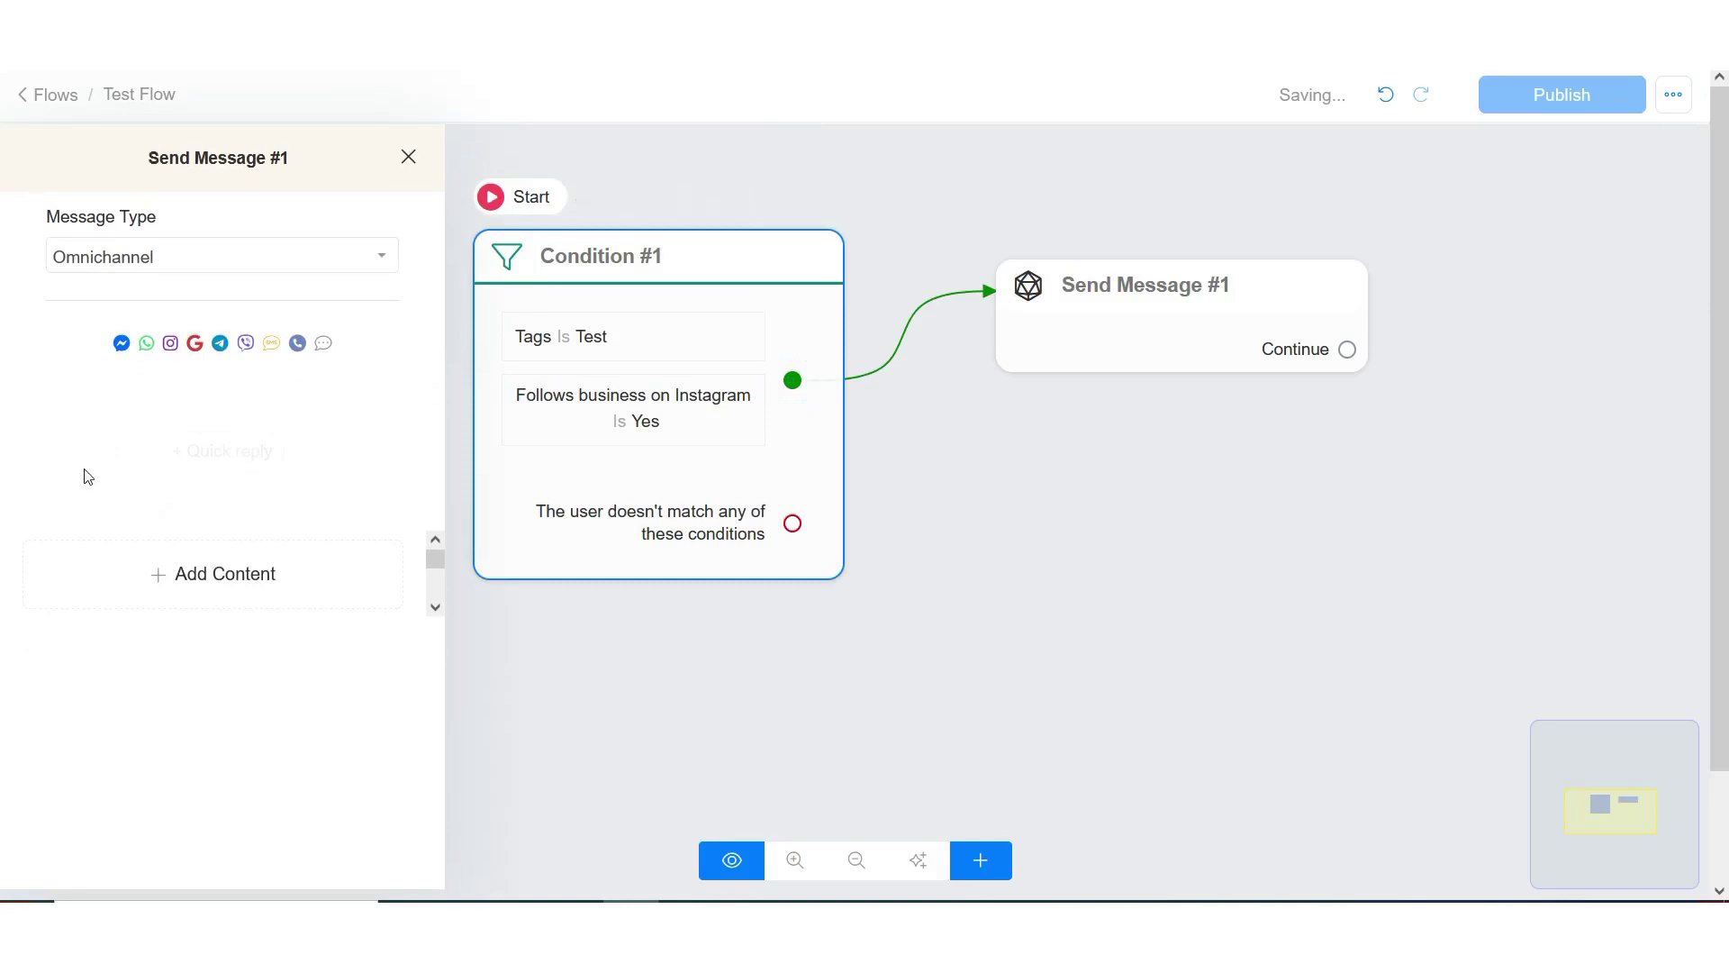
- Give Send Message #1 a text block reading 'Y' and nudge Condition #1 left
left_click(105, 559)
left_click(70, 109)
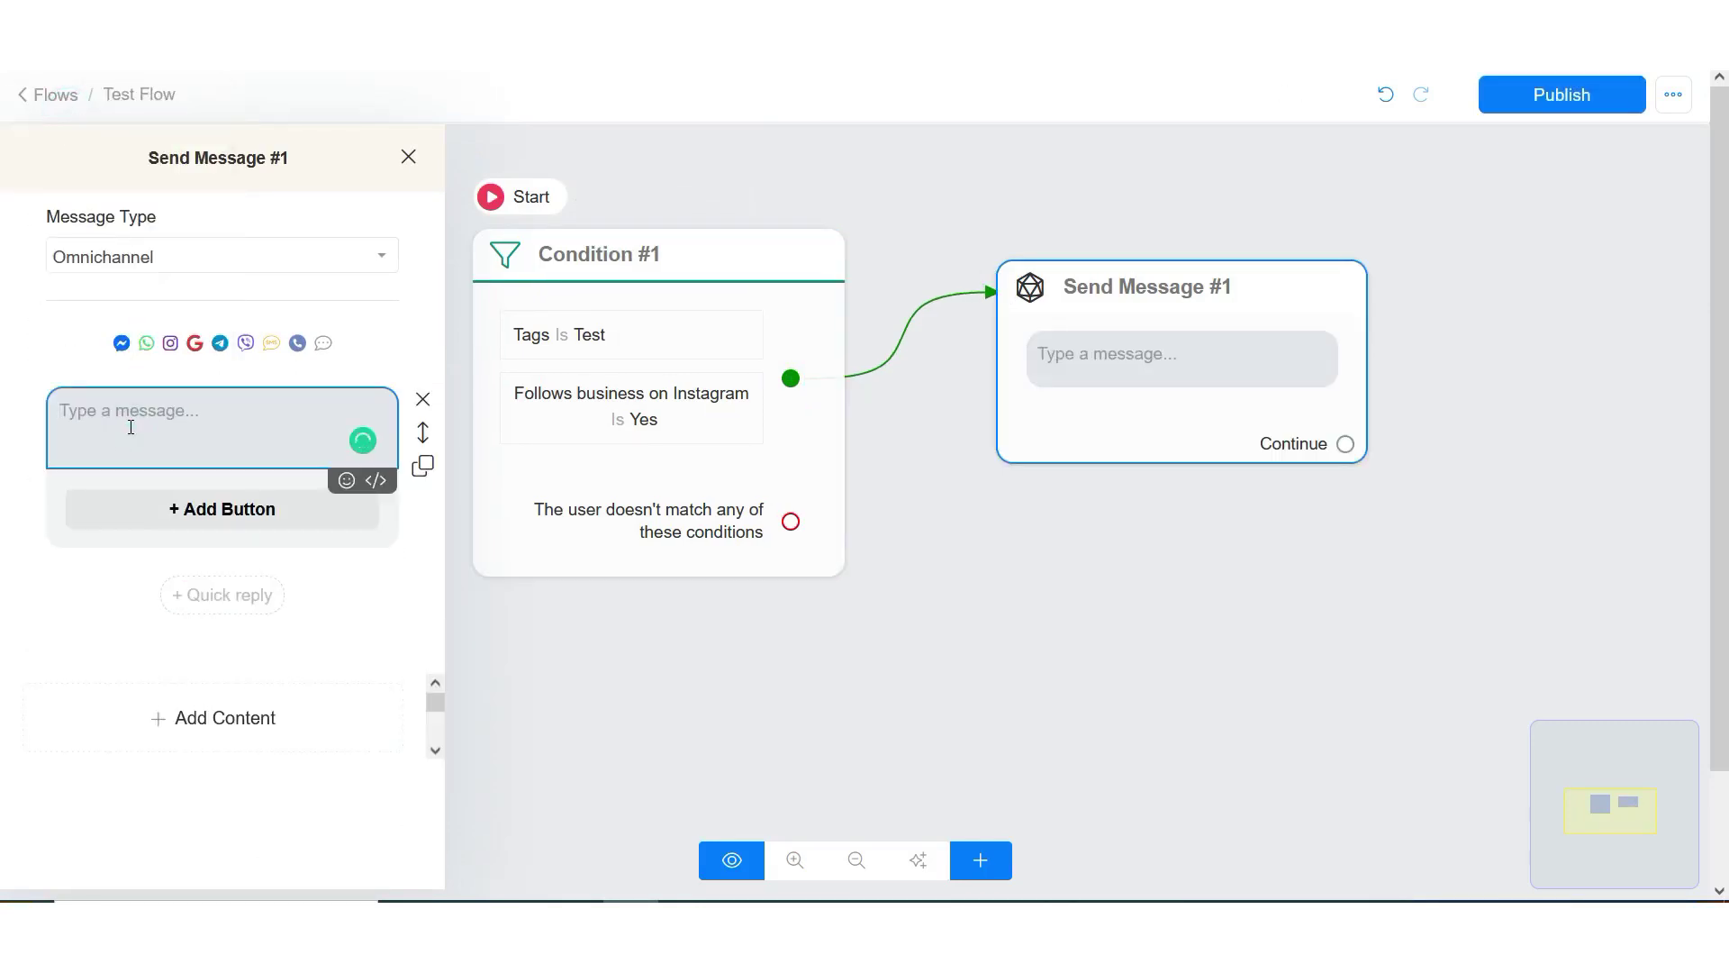
type("Y")
left_click(791, 522)
left_click_drag(791, 521, 1042, 645)
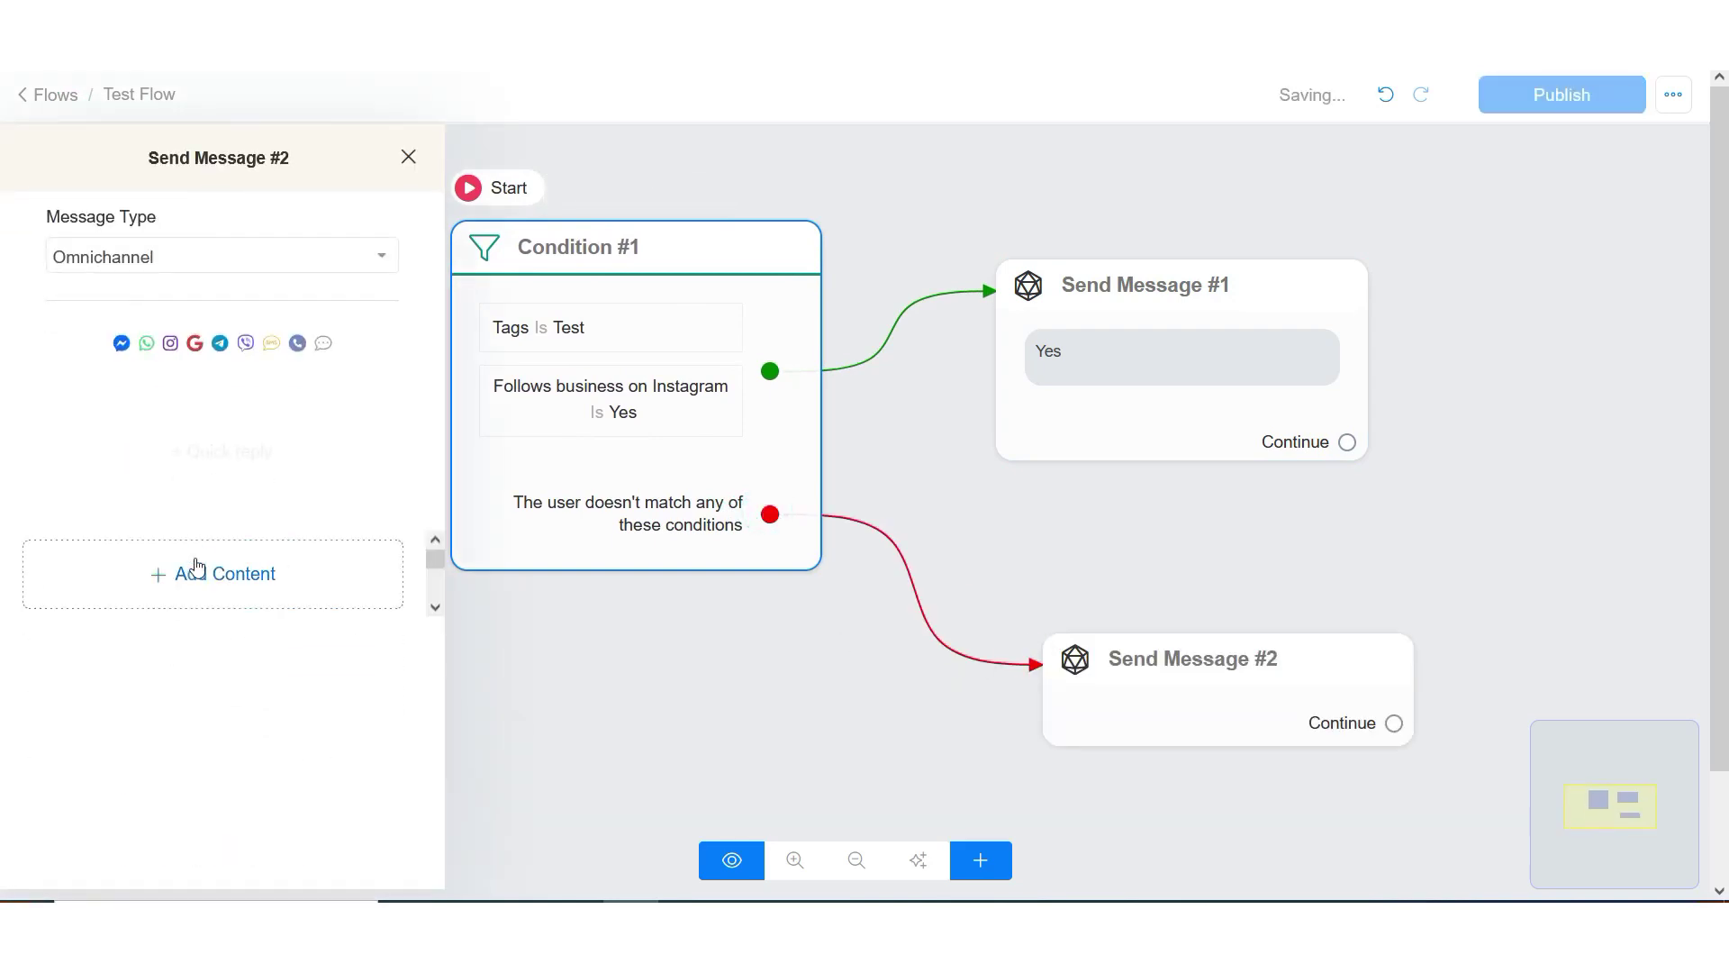
- Give Send Message #2 a text block reading 'No' and move it up and left
left_click(186, 573)
left_click(109, 123)
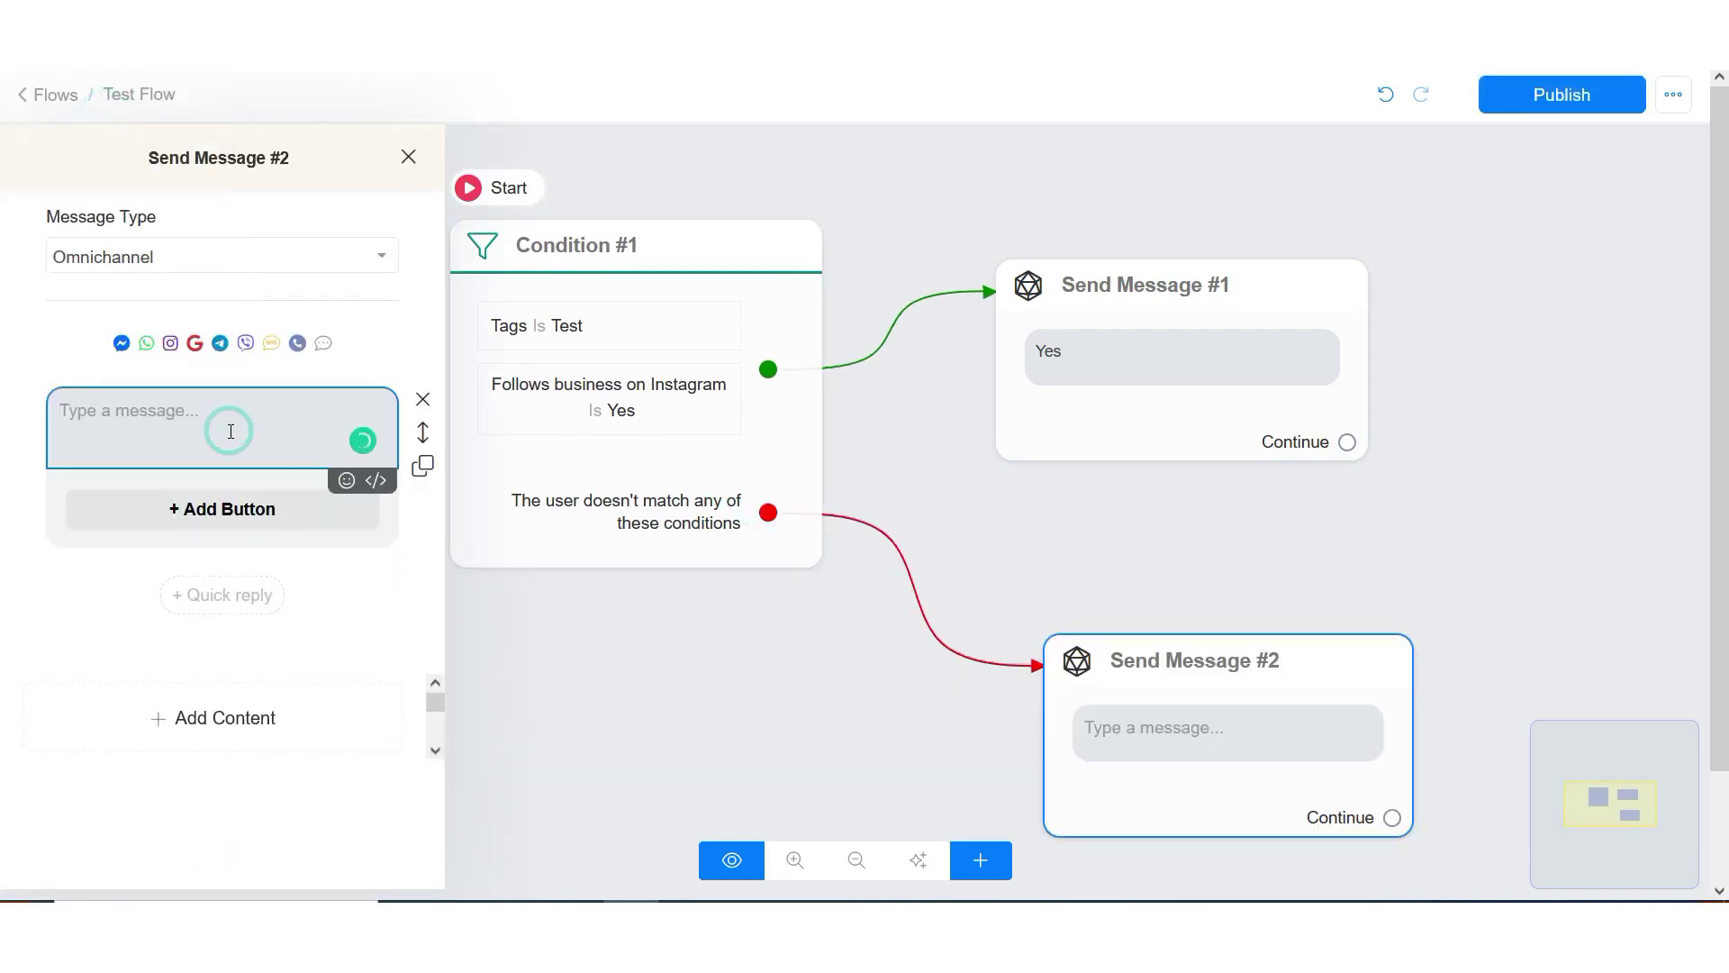
type("No")
left_click(1459, 304)
left_click_drag(1308, 681, 1268, 567)
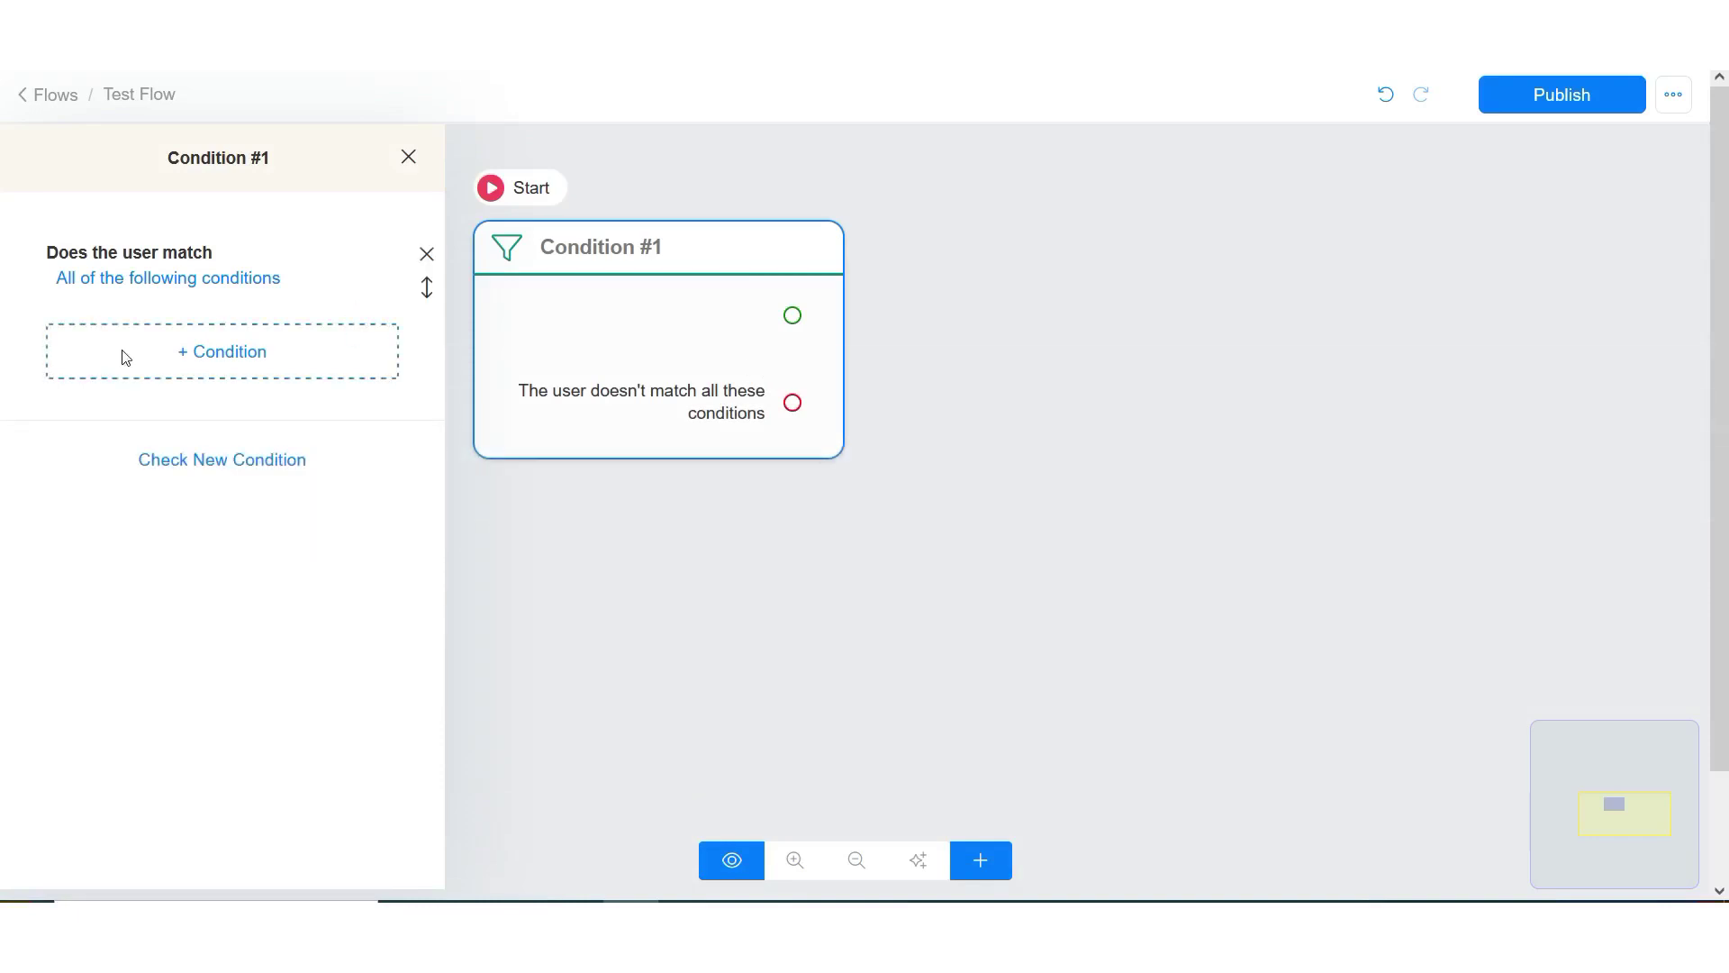
- Add and save a Tags Is Test rule in the empty Condition #1
left_click(125, 357)
left_click(501, 164)
type("tag")
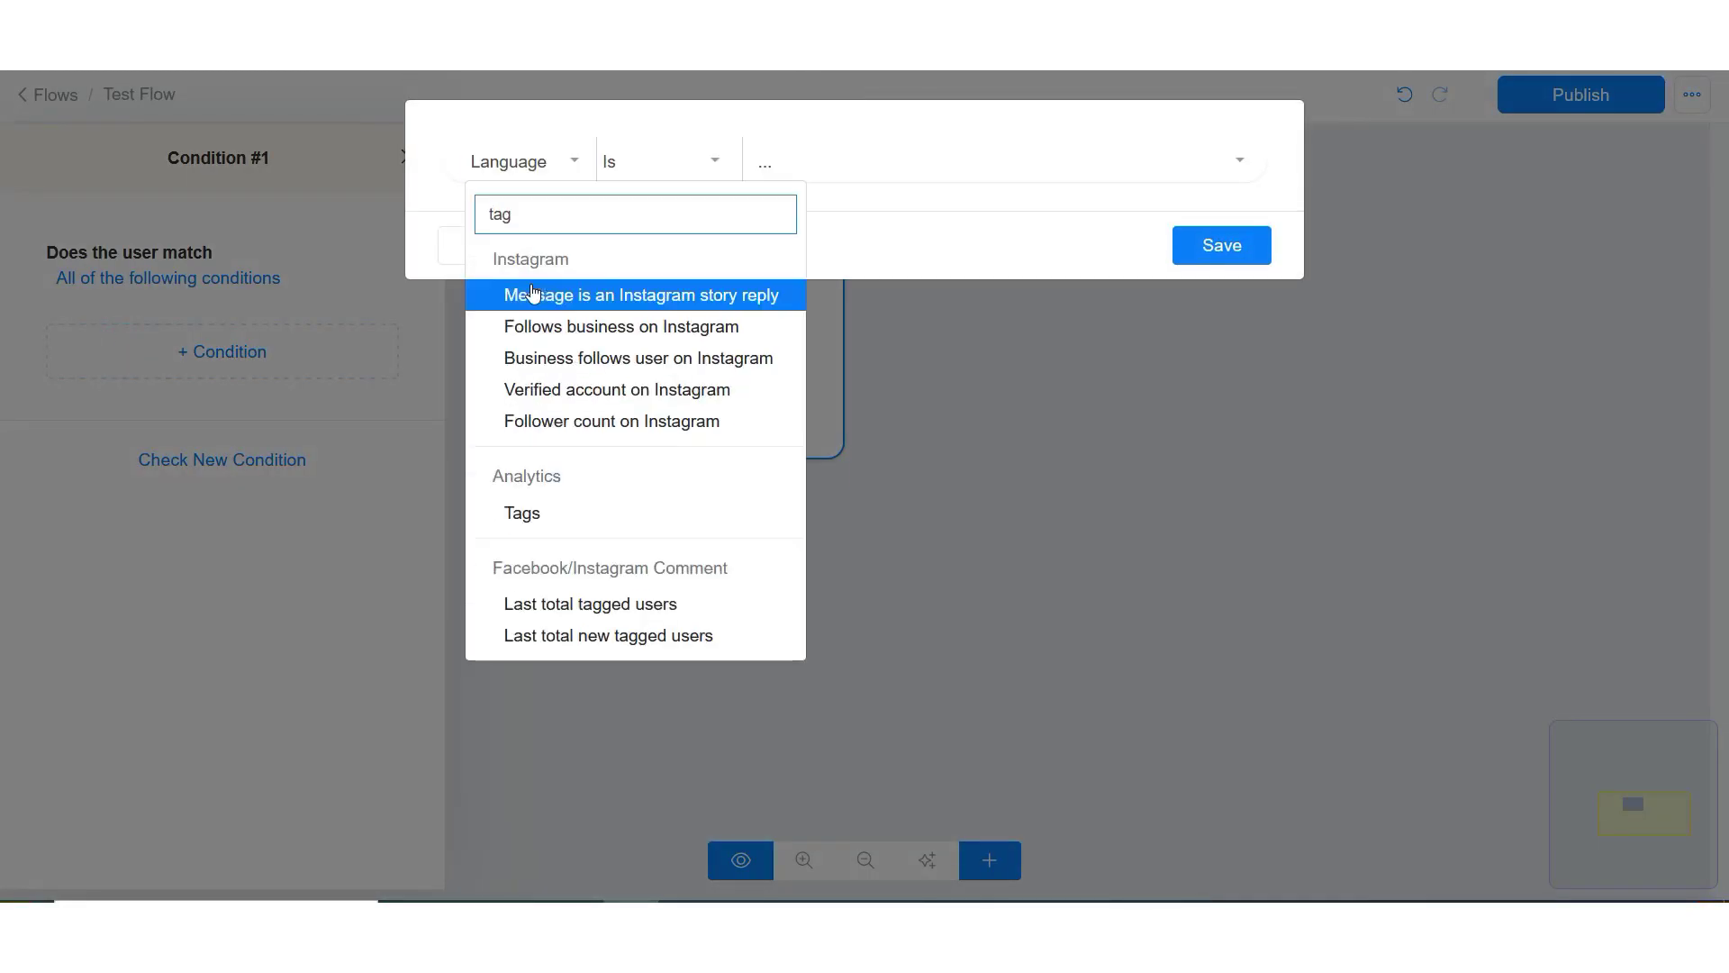
left_click(569, 517)
left_click(804, 166)
left_click(811, 355)
left_click(1225, 243)
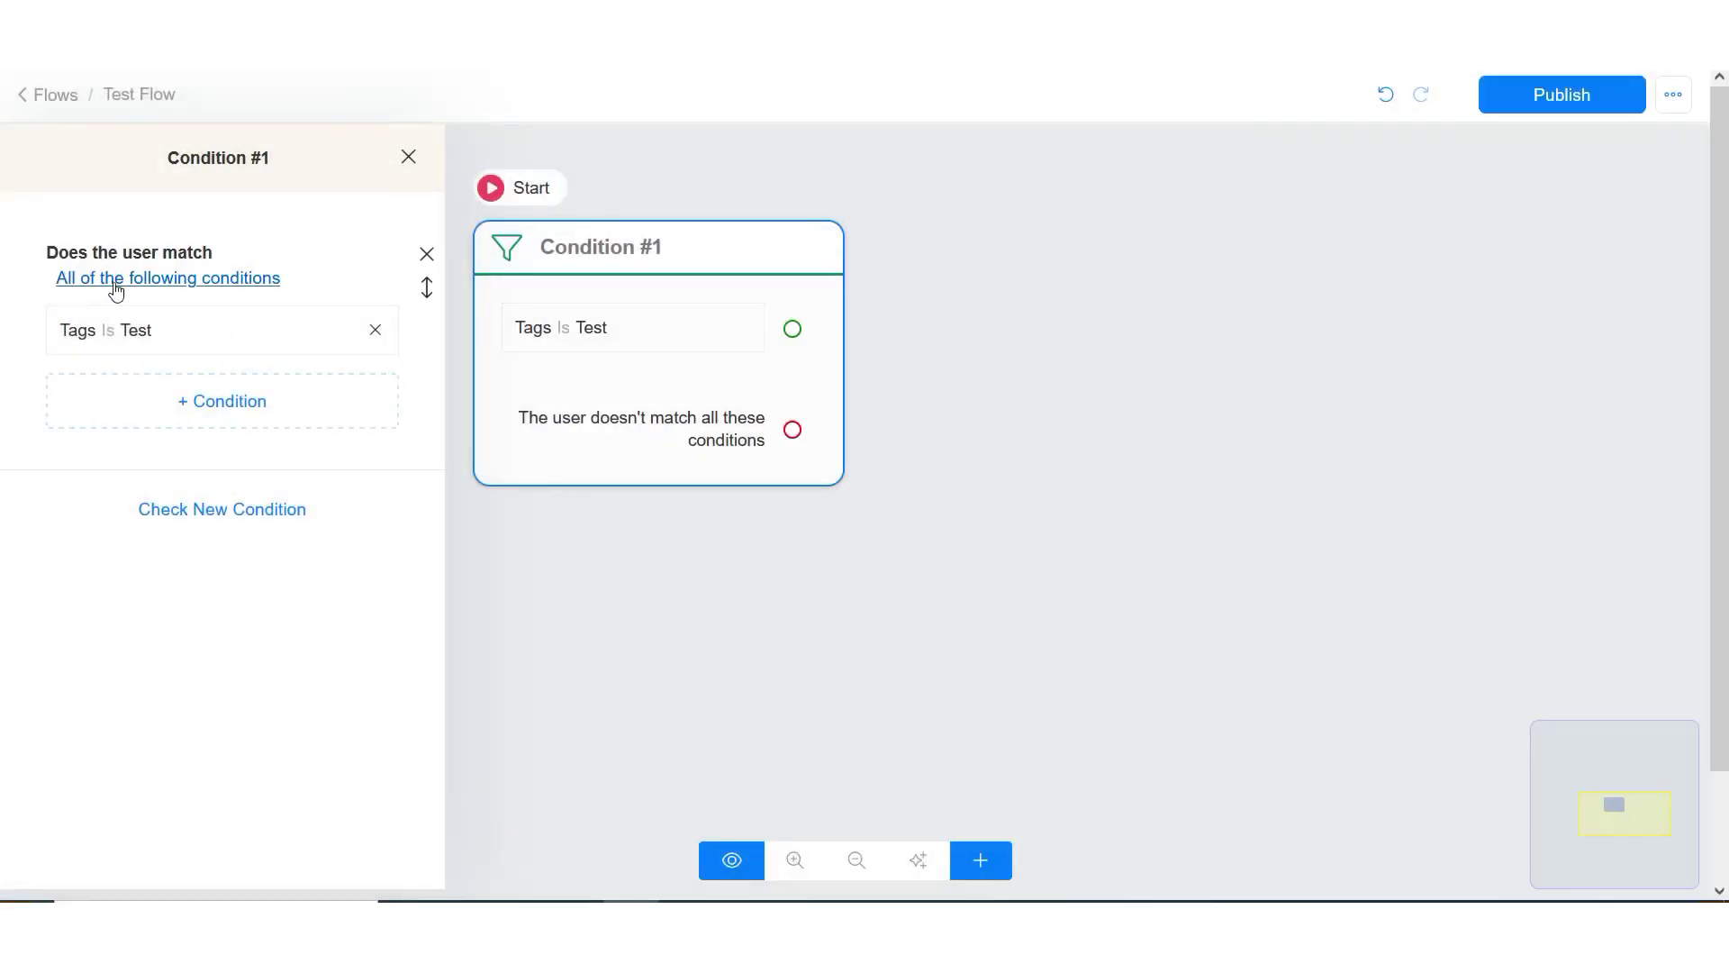
- Add and save a Follows business on Instagram rule as the second requirement
left_click(216, 404)
left_click(534, 165)
scroll(614, 700, "down", 1)
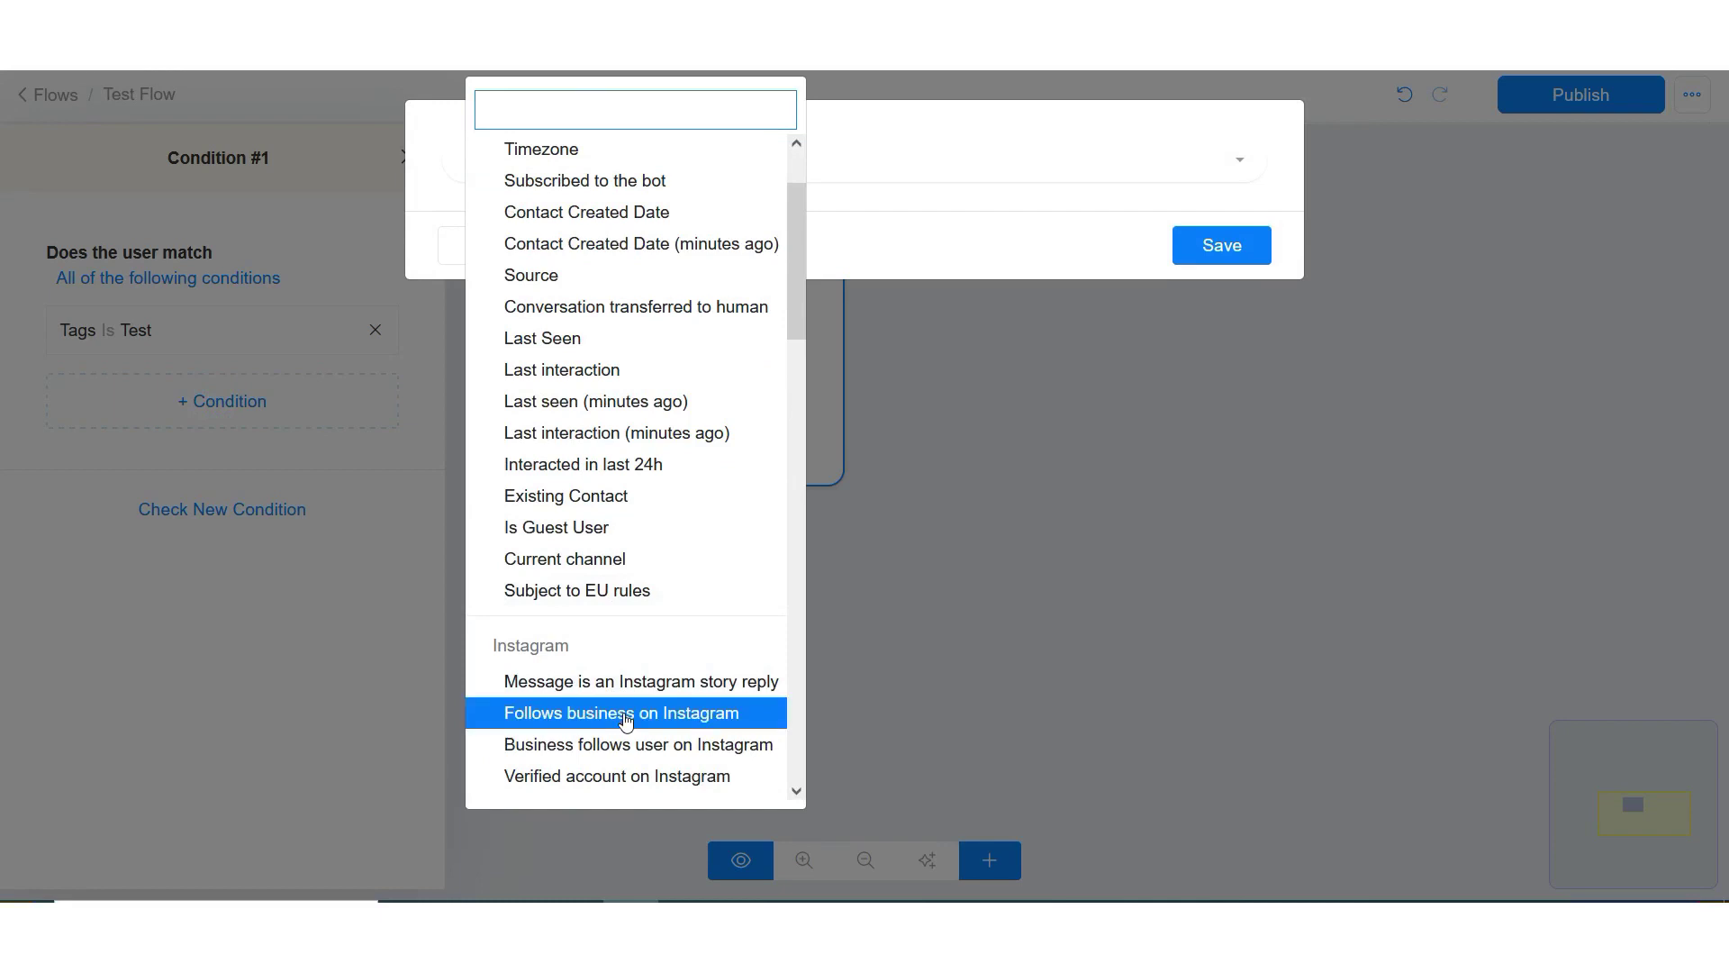
left_click(626, 716)
left_click(1240, 261)
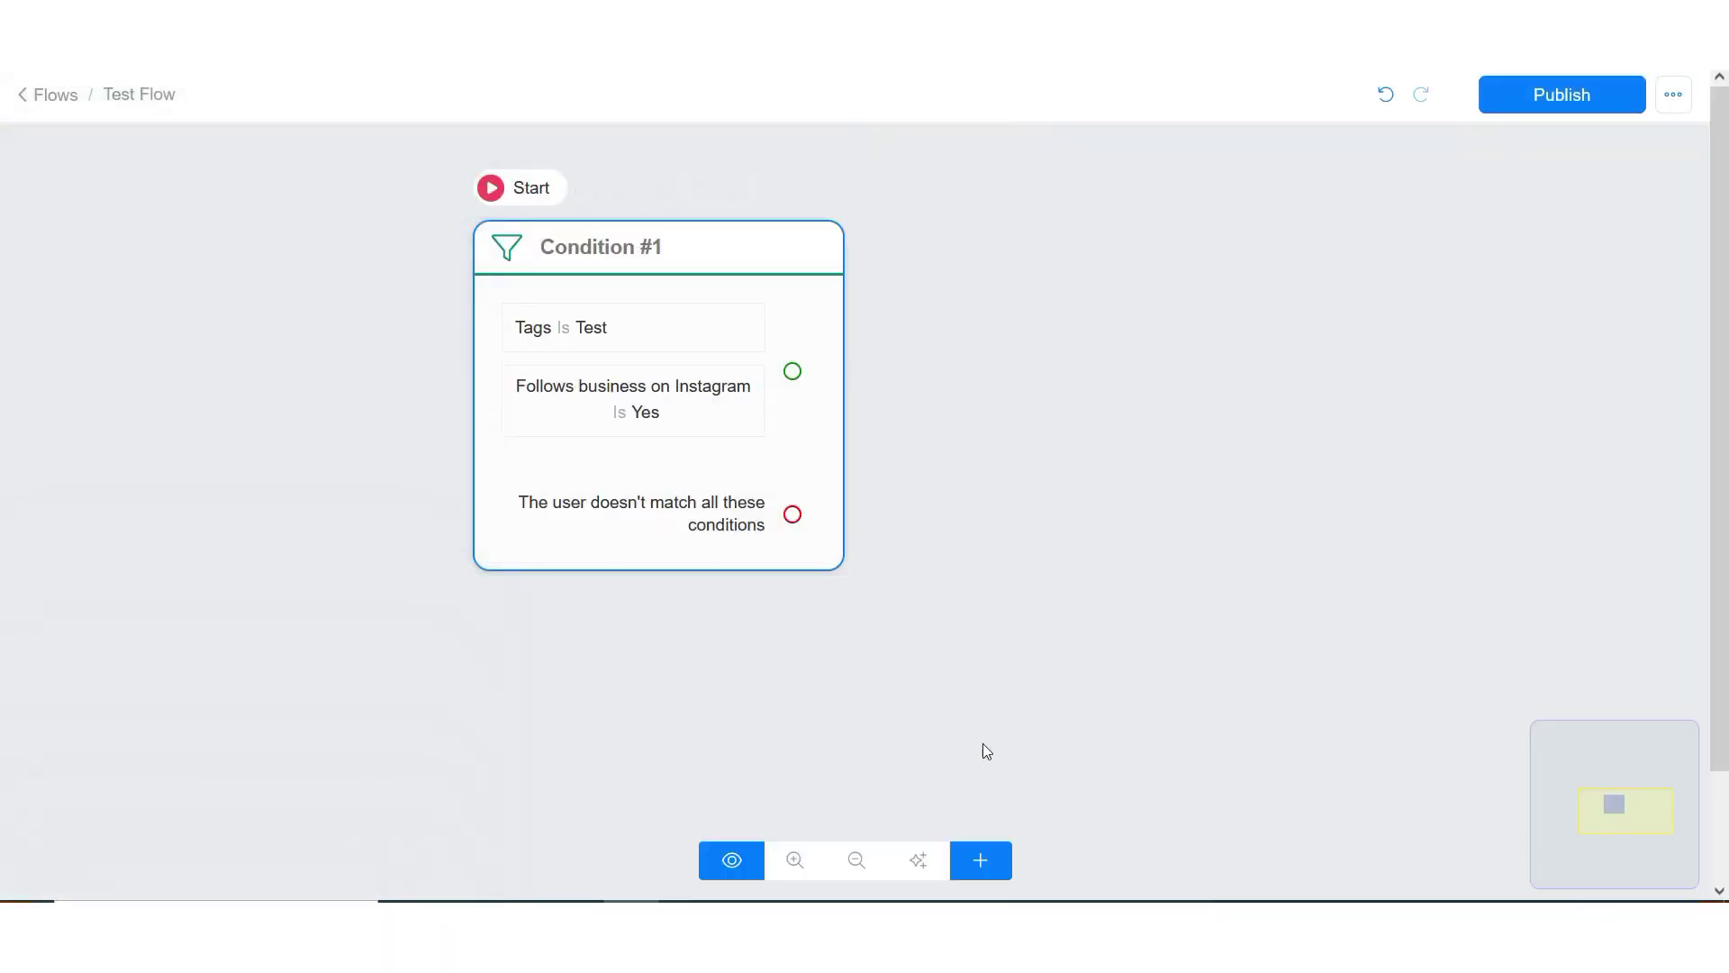
- Add a new Condition step and link Condition #1's match branch to it
left_click(980, 860)
left_click(1023, 613)
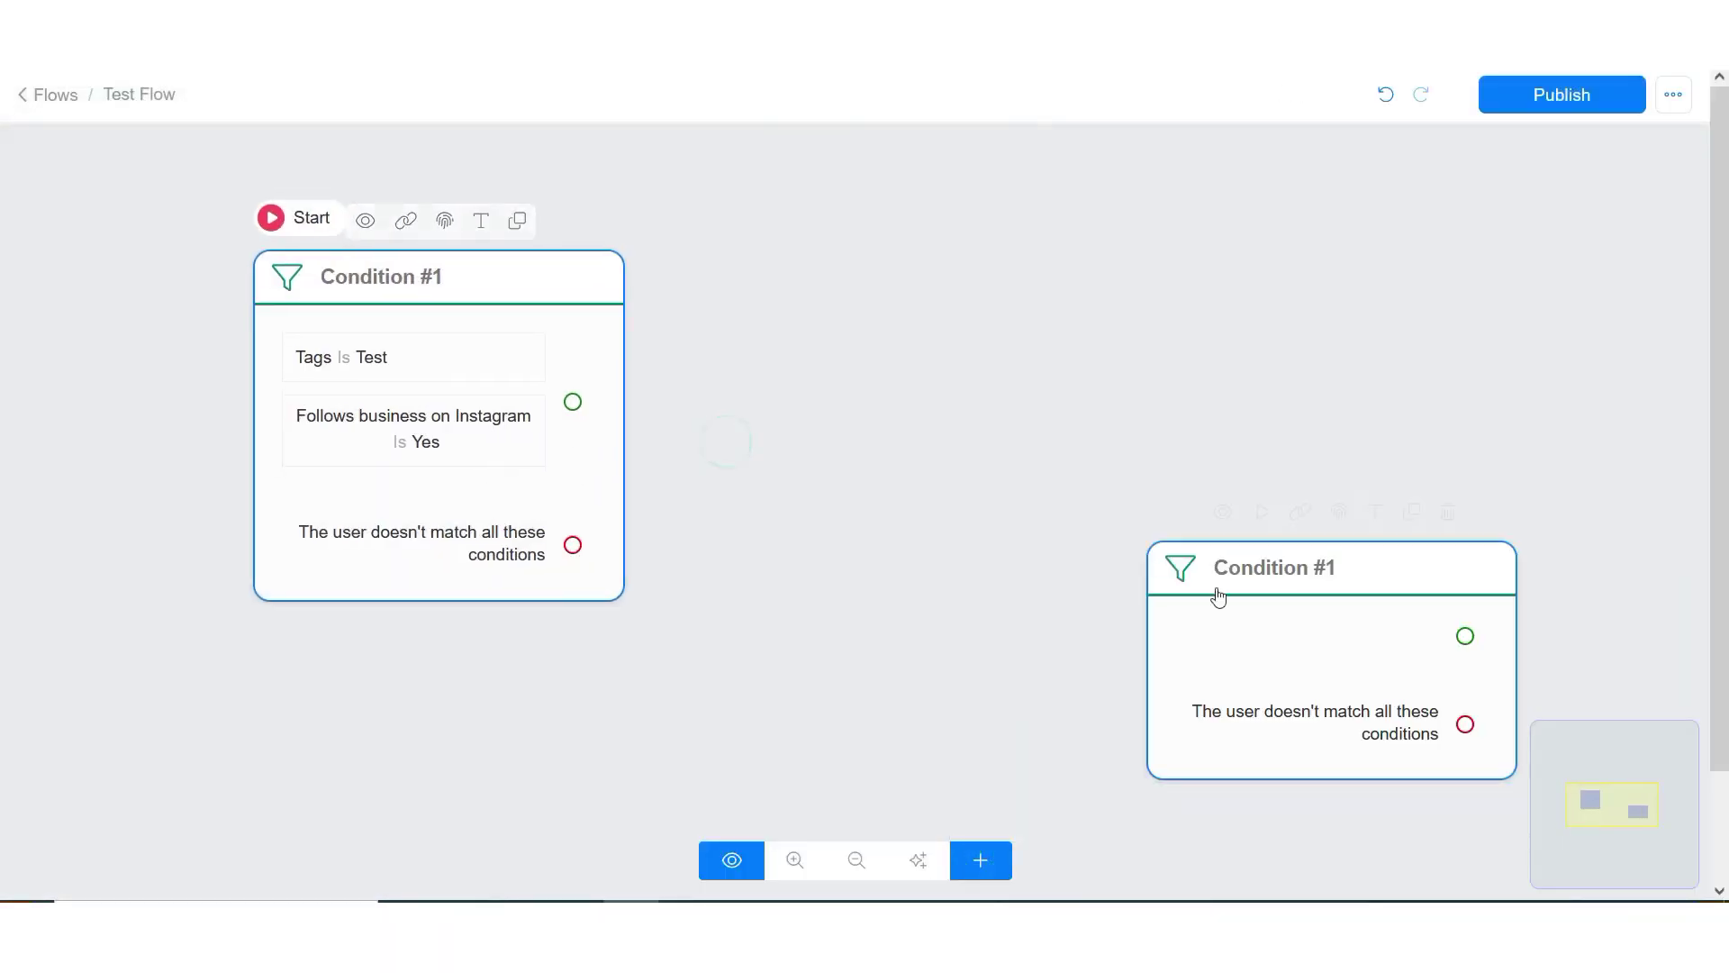
left_click_drag(1190, 582, 892, 281)
left_click_drag(571, 401, 899, 279)
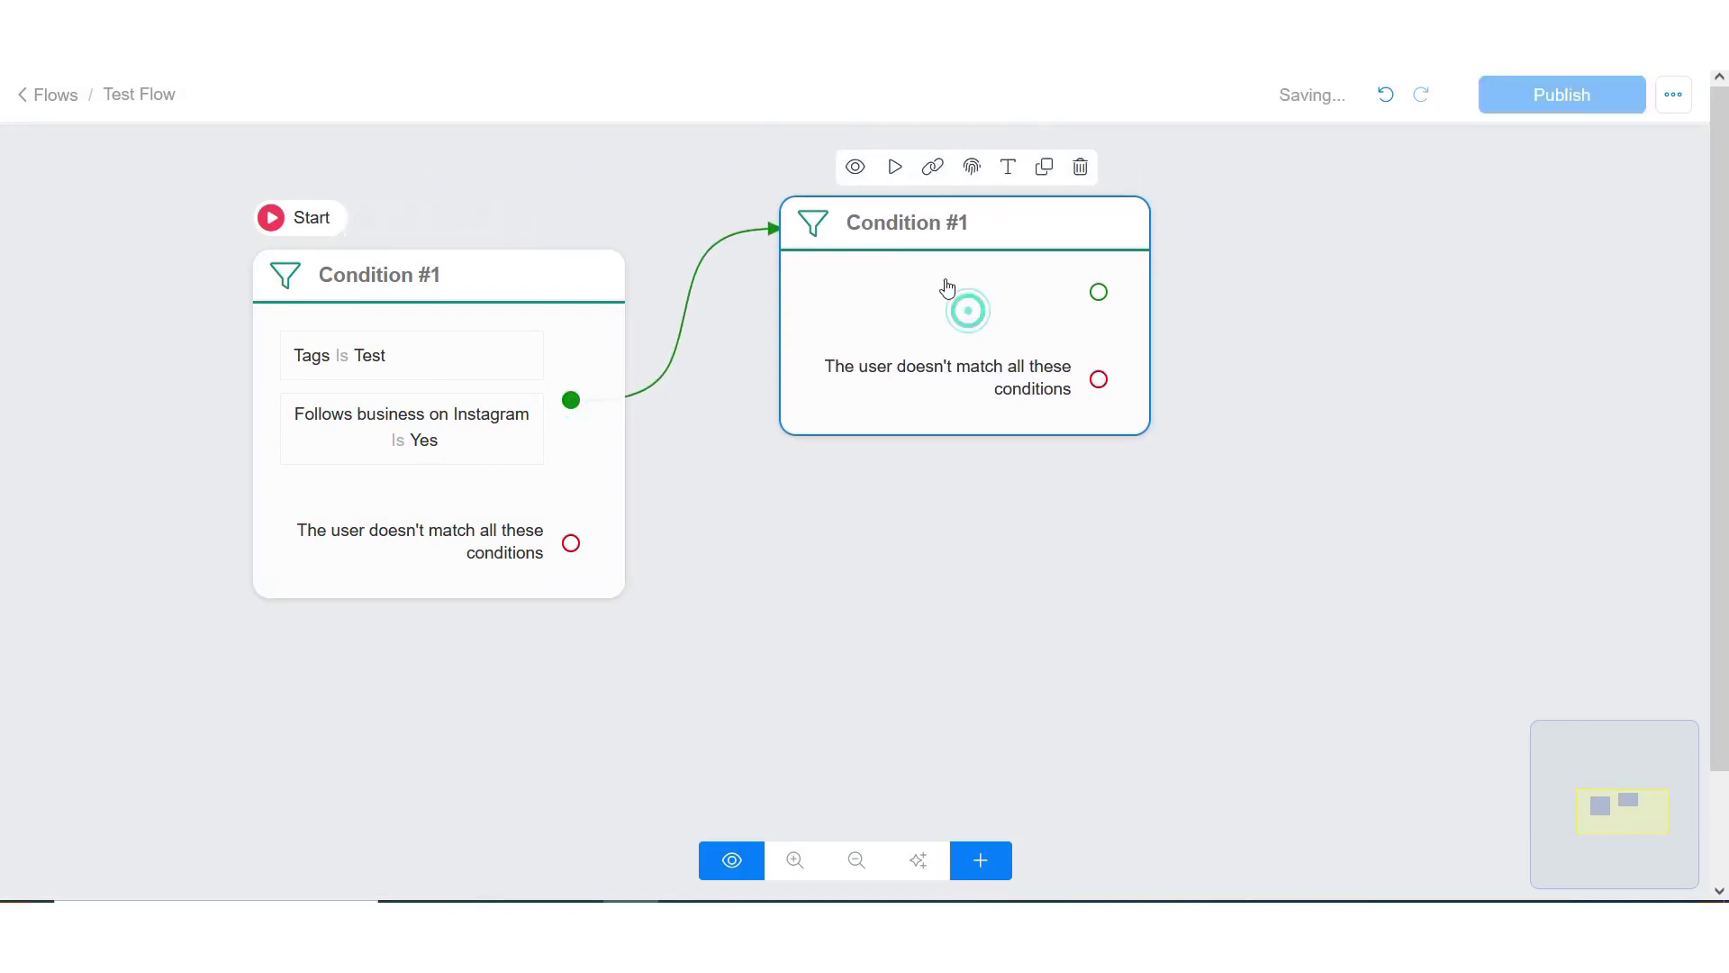